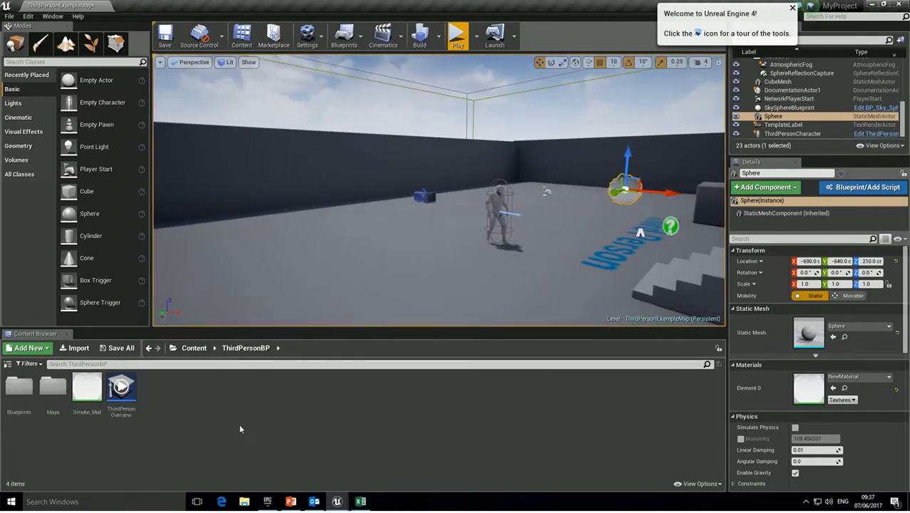
Create a new particle system asset named SmokeGren_parti in the ThirdPersonBP folder.
{"action": "right_click", "coordinate": [192, 403]}
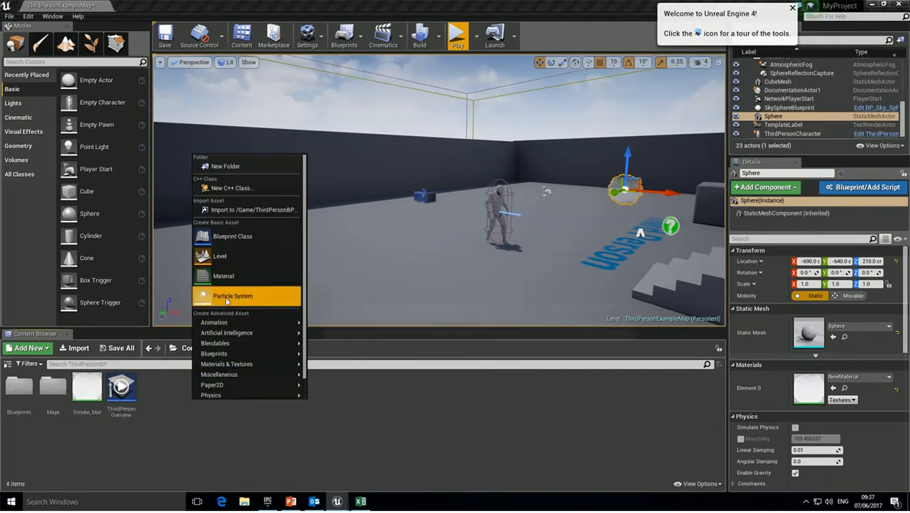
{"action": "left_click", "coordinate": [226, 296]}
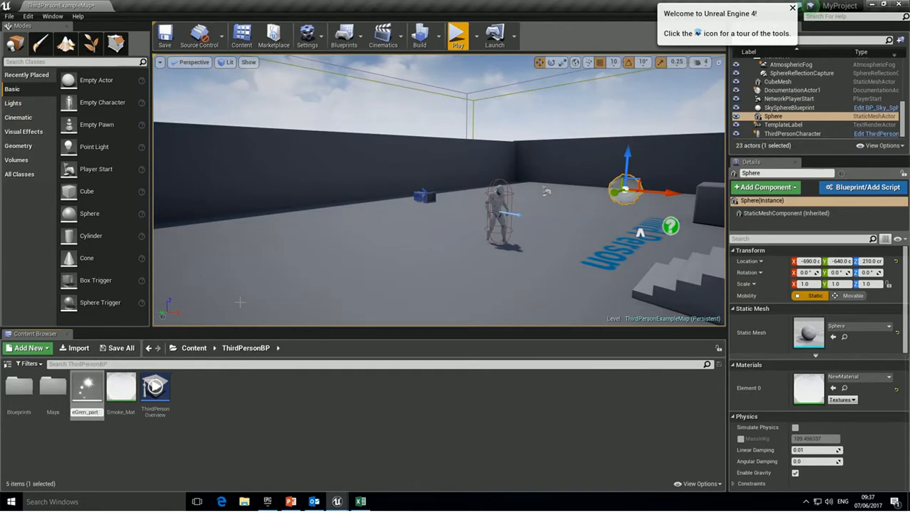
{"action": "key", "text": "Return"}
{"action": "key", "text": "Return"}
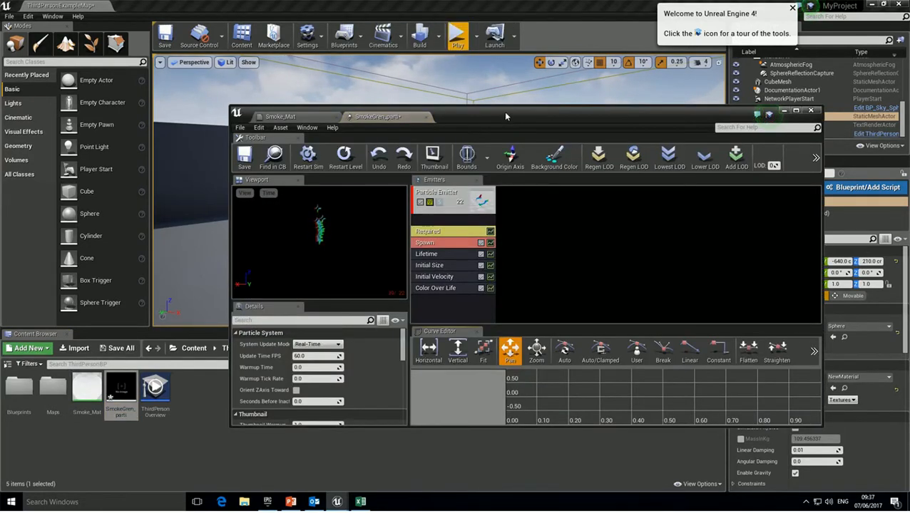
Maximize Cascade and switch the emitter's type data to New Mesh Data.
{"action": "double_click", "coordinate": [503, 112]}
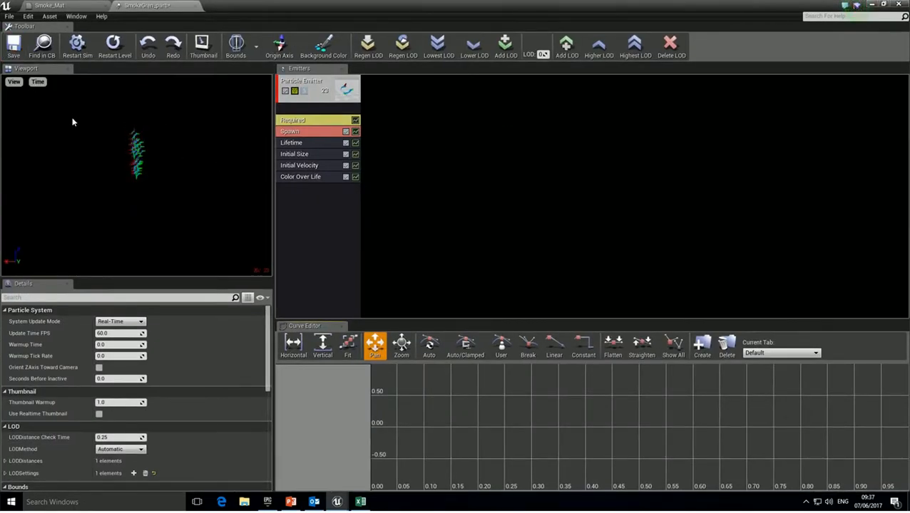
{"action": "right_click", "coordinate": [296, 195]}
{"action": "mouse_move", "coordinate": [311, 209]}
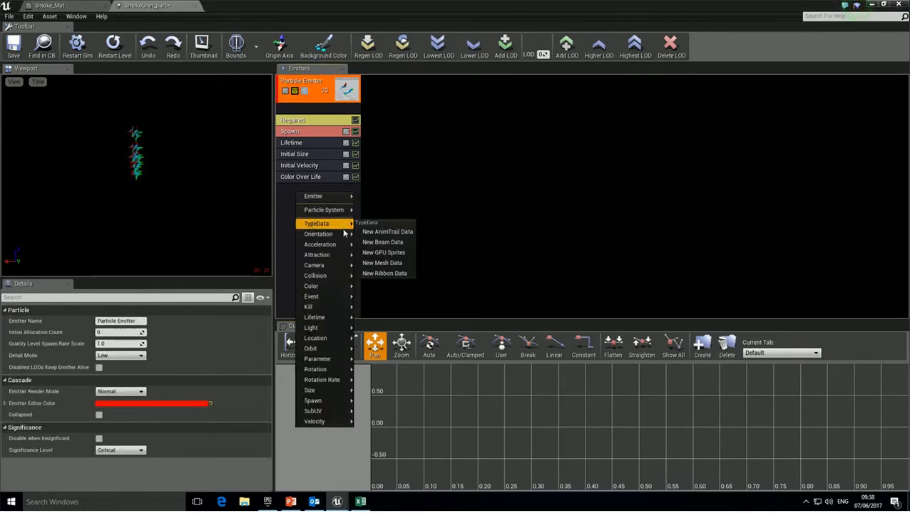
{"action": "left_click", "coordinate": [397, 265]}
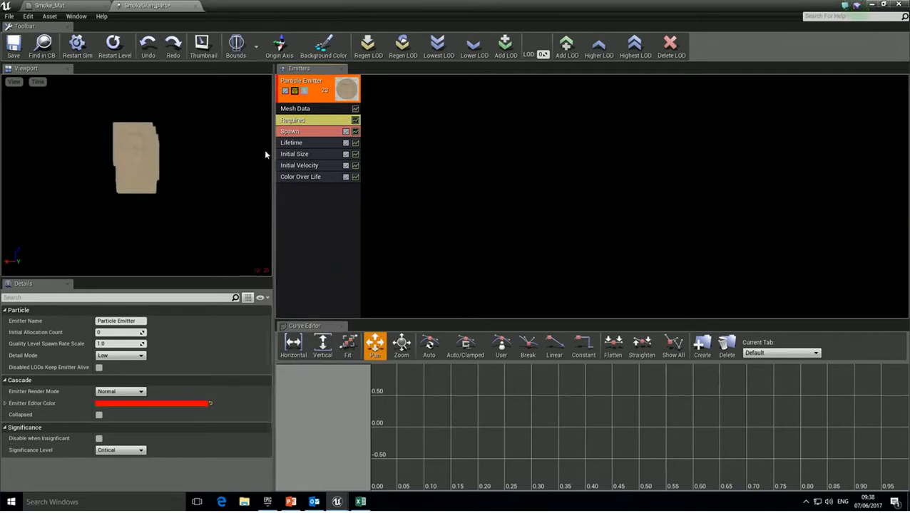
Set the particle mesh to Shape_Sphere and enable Override Material.
{"action": "left_click", "coordinate": [295, 109]}
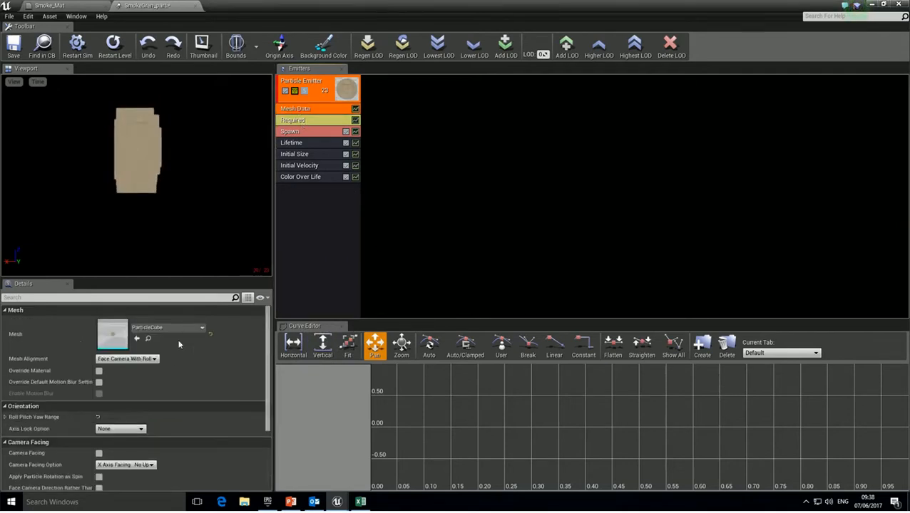
{"action": "left_click", "coordinate": [192, 329]}
{"action": "type", "text": "sphere"}
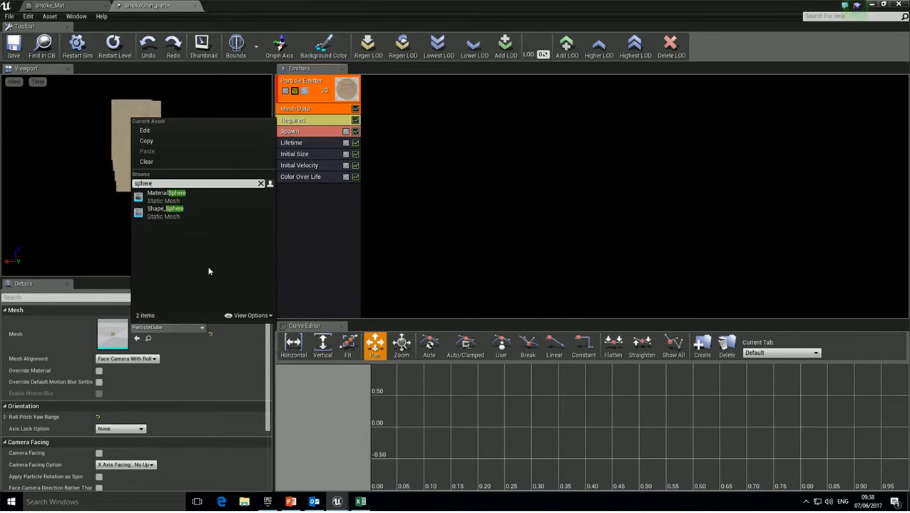
{"action": "left_click", "coordinate": [172, 215]}
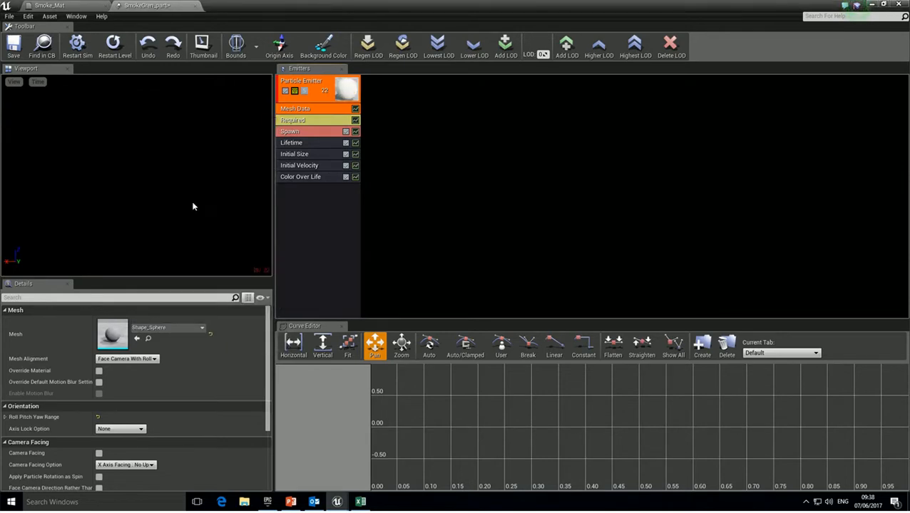
{"action": "left_click", "coordinate": [99, 371]}
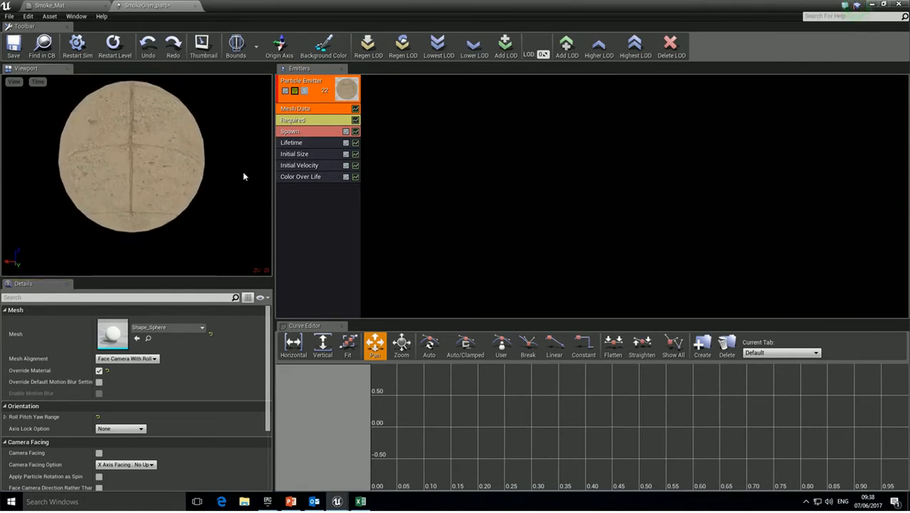
Set the Required module's material to Smoke_Mat.
{"action": "left_click", "coordinate": [298, 121]}
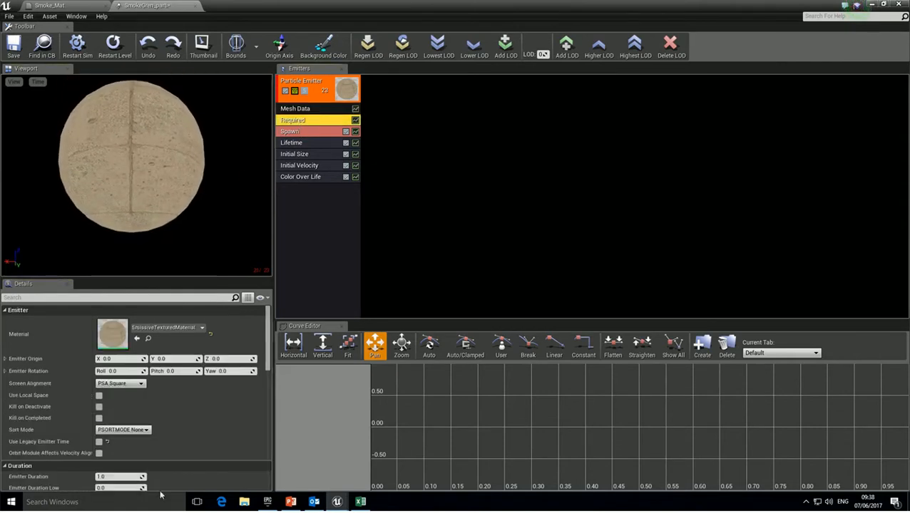
{"action": "left_click", "coordinate": [163, 328]}
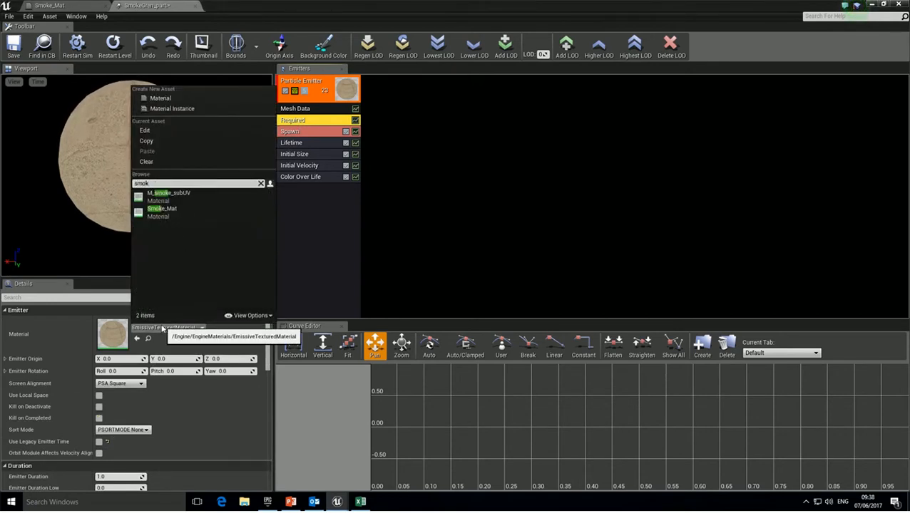
{"action": "left_click", "coordinate": [166, 210]}
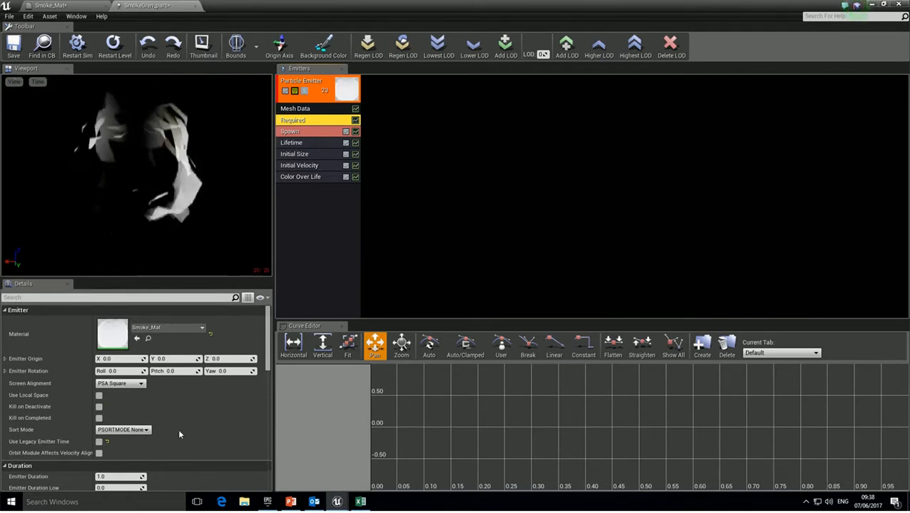
{"action": "scroll", "coordinate": [179, 421], "scroll_direction": "down", "scroll_amount": 3}
{"action": "scroll", "coordinate": [179, 416], "scroll_direction": "down", "scroll_amount": 1}
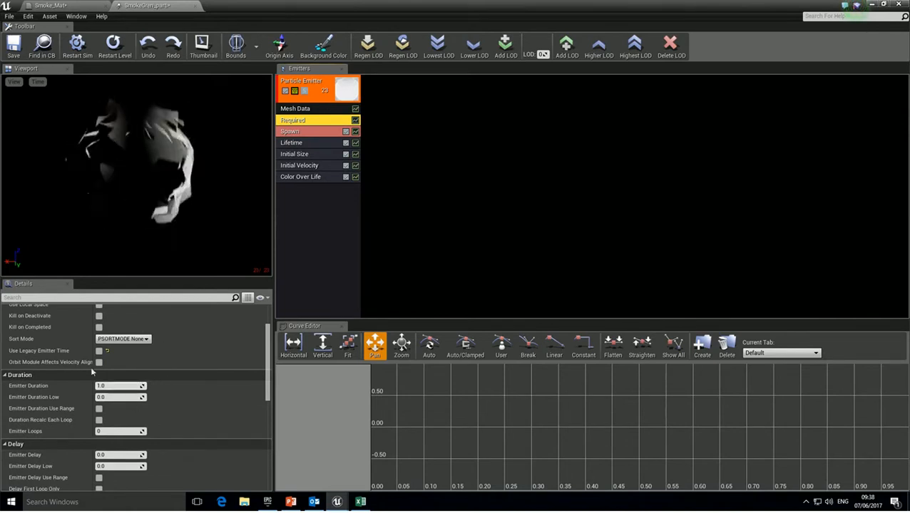
Set the Initial Size Start Size maximum to 4 on X, Y and Z.
{"action": "left_click", "coordinate": [295, 155]}
{"action": "left_click", "coordinate": [5, 322]}
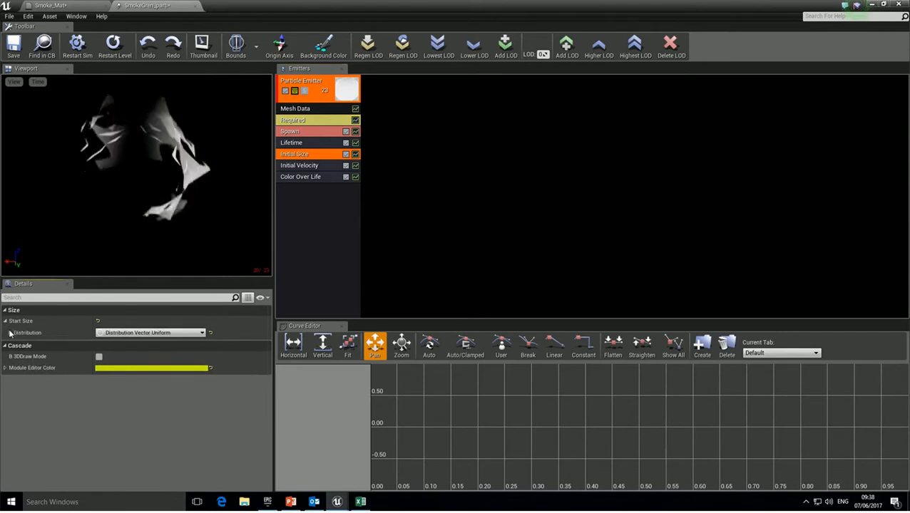
{"action": "left_click", "coordinate": [9, 333]}
{"action": "left_click", "coordinate": [121, 345]}
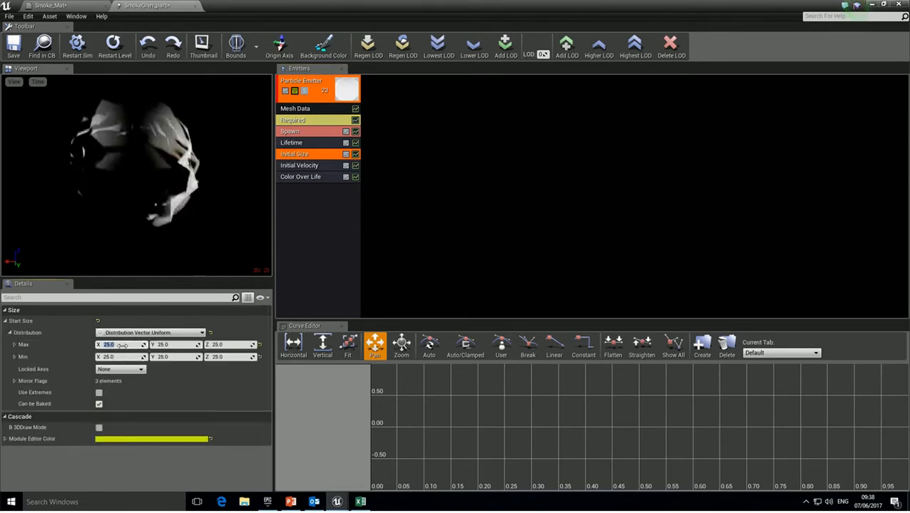
{"action": "type", "text": "4"}
{"action": "key", "text": "Tab"}
{"action": "type", "text": "4"}
{"action": "key", "text": "Tab"}
{"action": "type", "text": "4"}
{"action": "key", "text": "Tab"}
Set the Start Size minimum to 2 on all three axes.
{"action": "type", "text": "2"}
{"action": "key", "text": "Tab"}
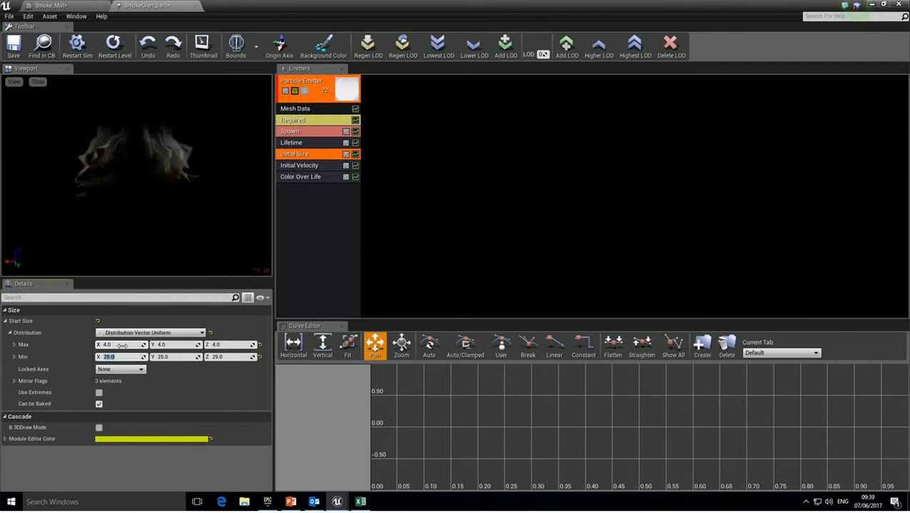
{"action": "type", "text": "2"}
{"action": "key", "text": "Tab"}
{"action": "type", "text": "2"}
{"action": "key", "text": "Return"}
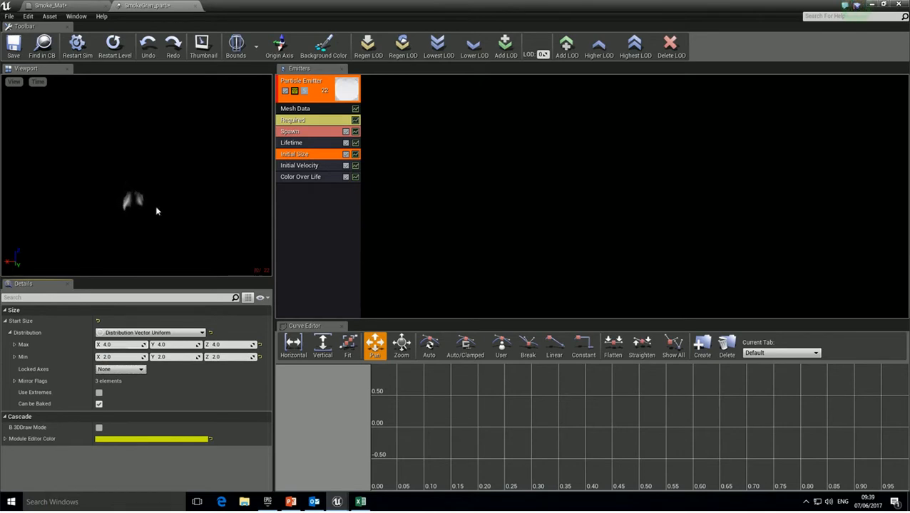
{"action": "left_click", "coordinate": [299, 166]}
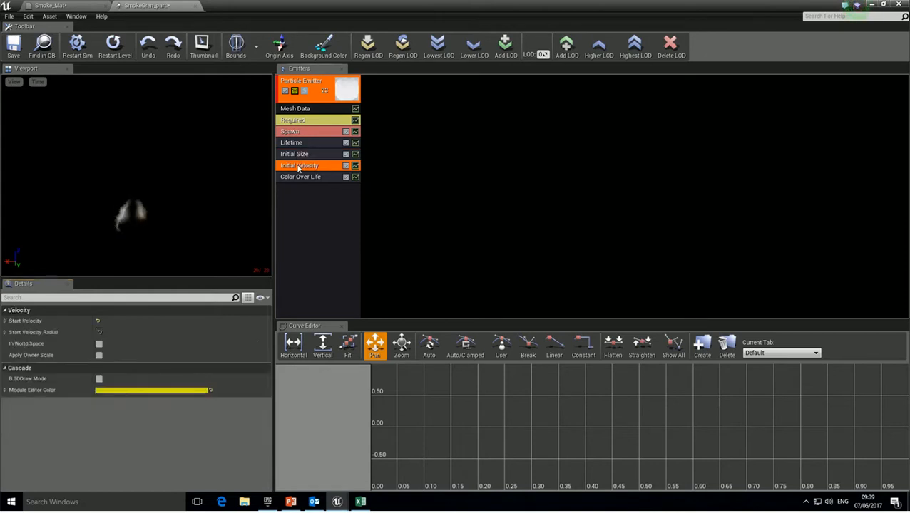
Widen Start Velocity to X -14–12.3, Y -13.4–15.1, Z 80.4–637.2, then restore the editor window.
{"action": "left_click", "coordinate": [6, 322]}
{"action": "left_click", "coordinate": [10, 333]}
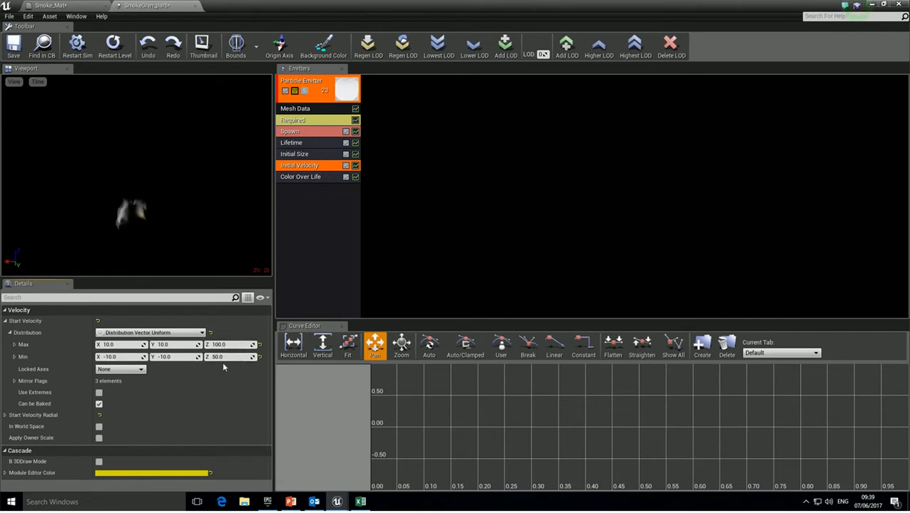
{"action": "mouse_move", "coordinate": [221, 358]}
{"action": "left_mouse_down"}
{"action": "mouse_move", "coordinate": [242, 345]}
{"action": "mouse_move", "coordinate": [214, 346]}
{"action": "left_mouse_up"}
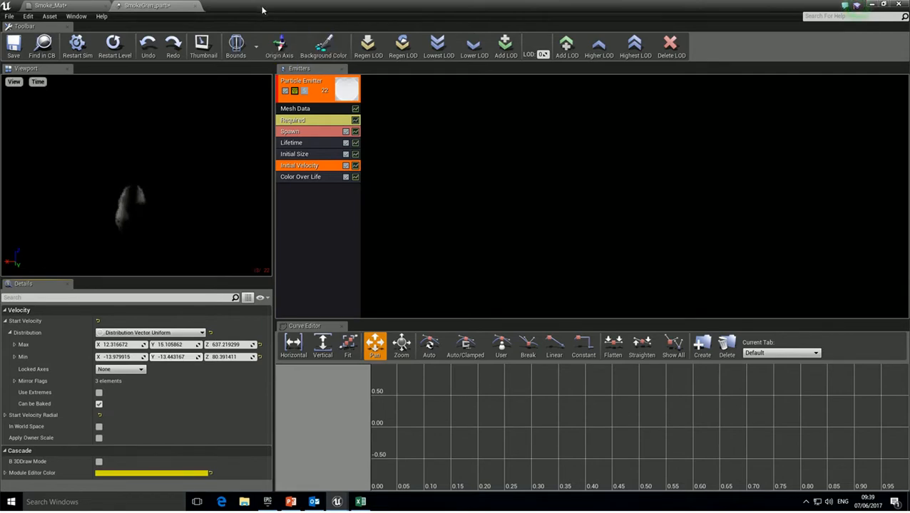
{"action": "key", "text": "super+Down"}
{"action": "left_click_drag", "start_coordinate": [521, 173], "coordinate": [675, 270]}
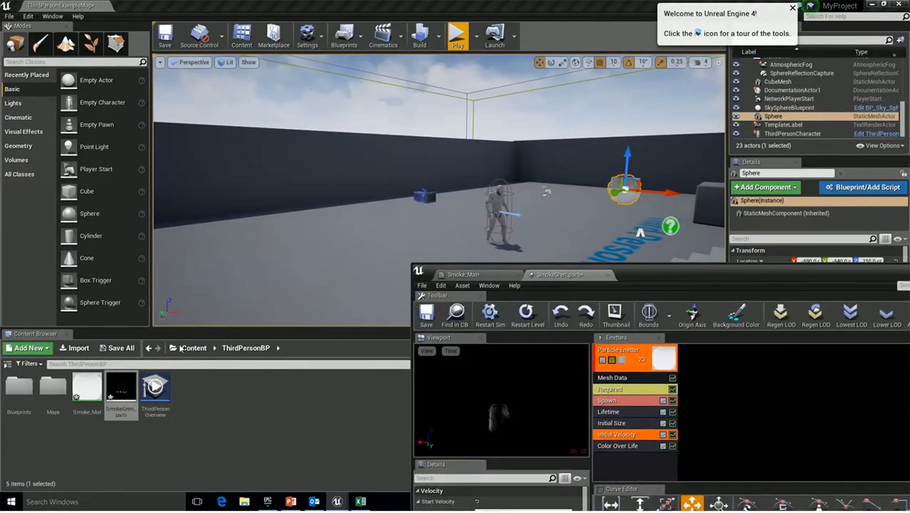
Drop SmokeGren_parti into the level viewport and focus the camera on the smoke.
{"action": "left_click_drag", "start_coordinate": [127, 386], "coordinate": [335, 258]}
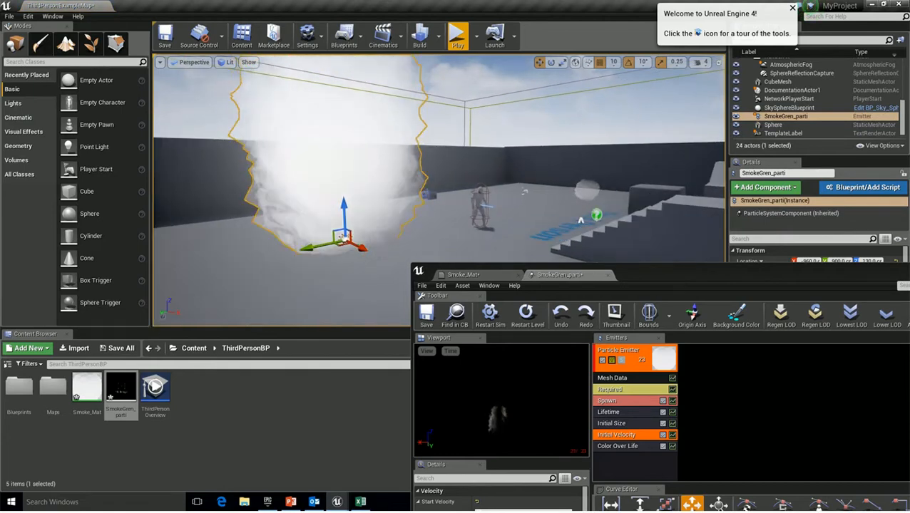
{"action": "key", "text": "f"}
{"action": "right_click_drag", "start_coordinate": [353, 265], "coordinate": [361, 279]}
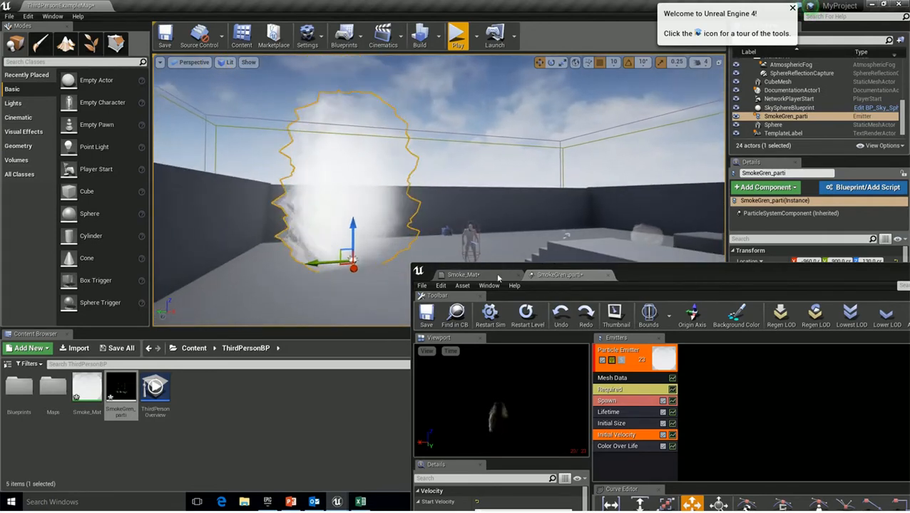
{"action": "left_click_drag", "start_coordinate": [680, 280], "coordinate": [743, 92]}
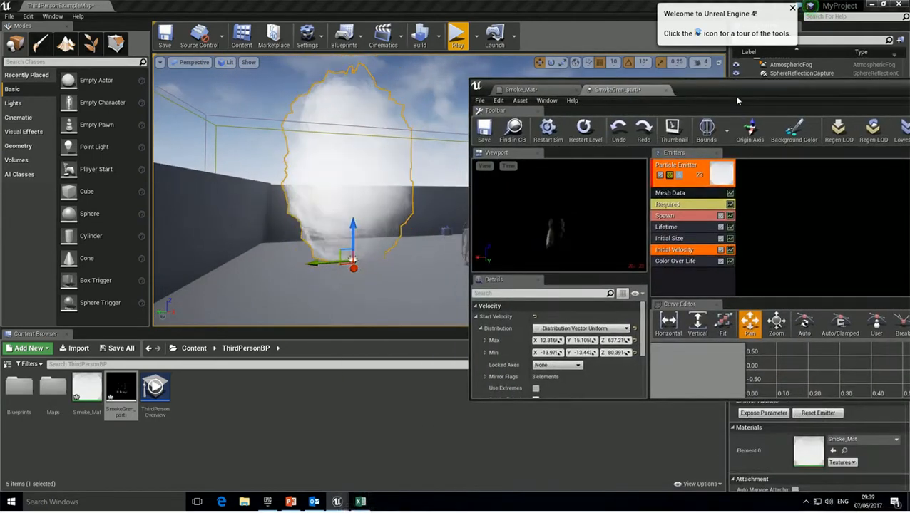
Add a Size By Life module and expand its Life Multiplier curve points.
{"action": "right_click", "coordinate": [668, 276]}
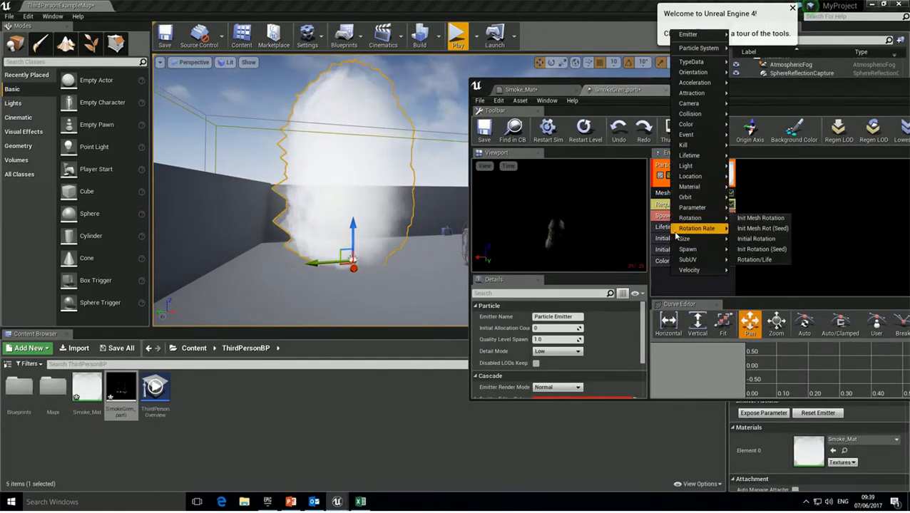
{"action": "mouse_move", "coordinate": [677, 239]}
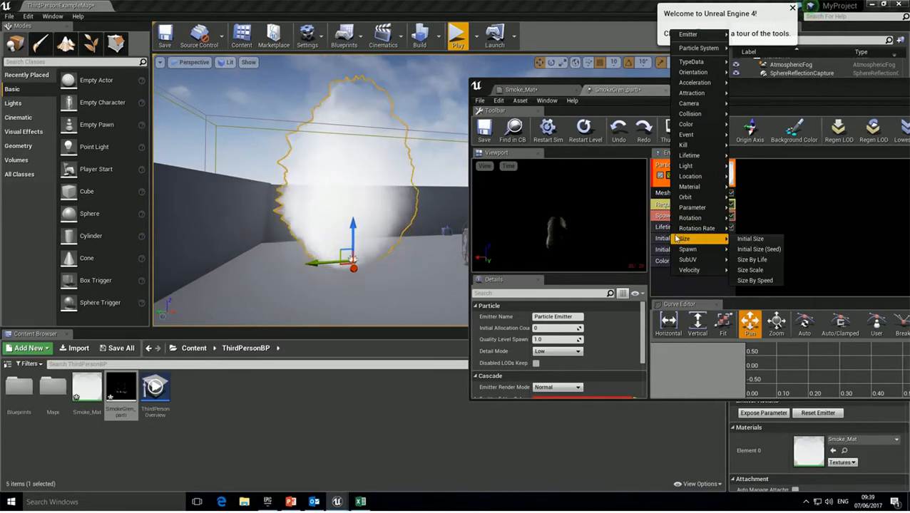
{"action": "left_click", "coordinate": [751, 259]}
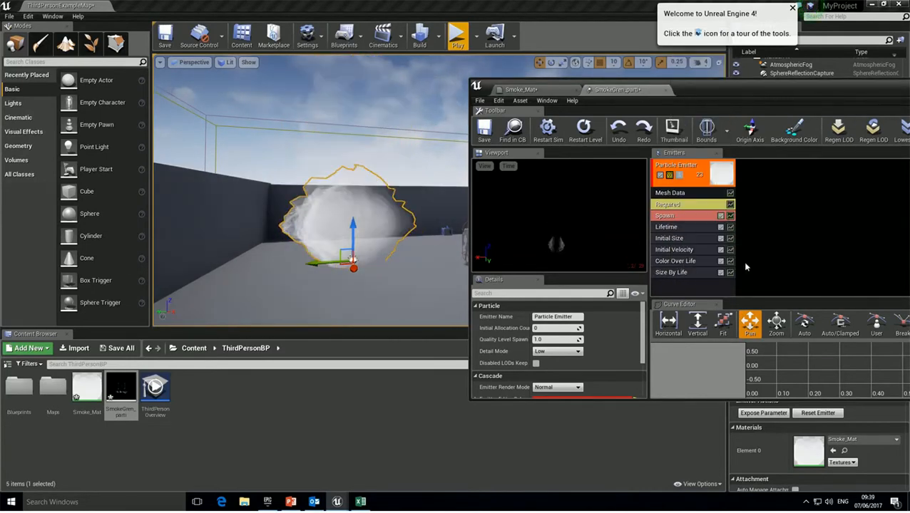
{"action": "left_click", "coordinate": [671, 272]}
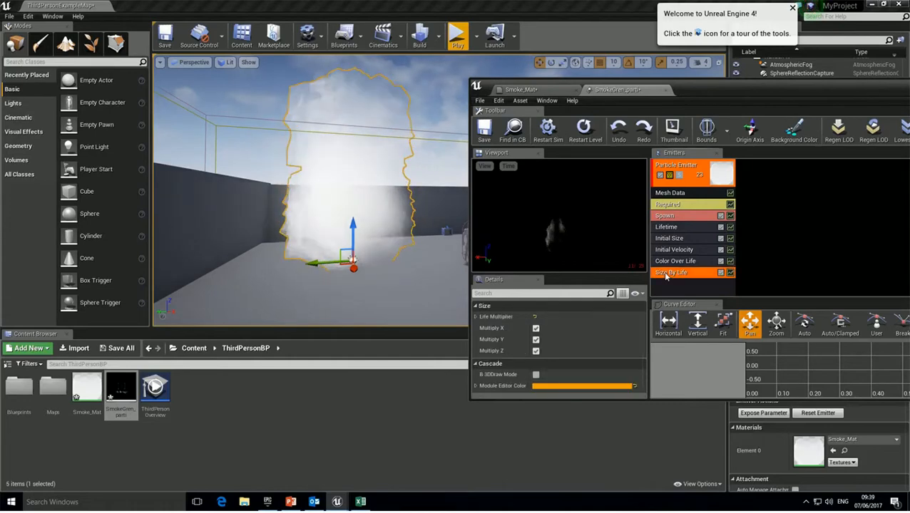
{"action": "left_click", "coordinate": [476, 317]}
{"action": "left_click", "coordinate": [482, 329]}
{"action": "left_click", "coordinate": [485, 341]}
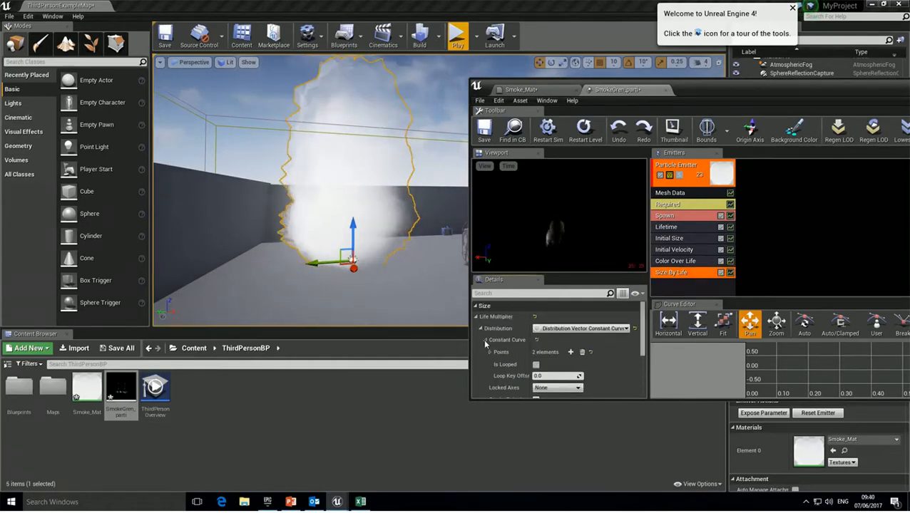
{"action": "scroll", "coordinate": [492, 351], "scroll_direction": "down", "scroll_amount": 1}
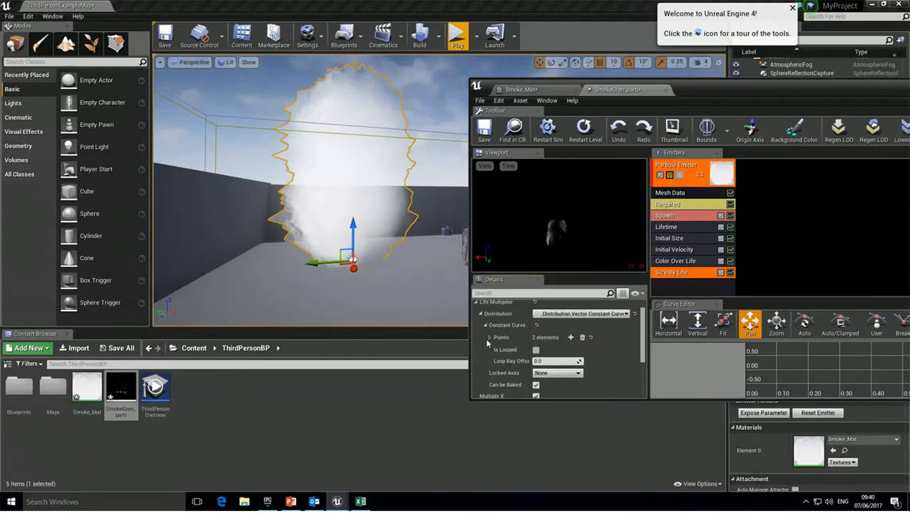
{"action": "left_click", "coordinate": [490, 338]}
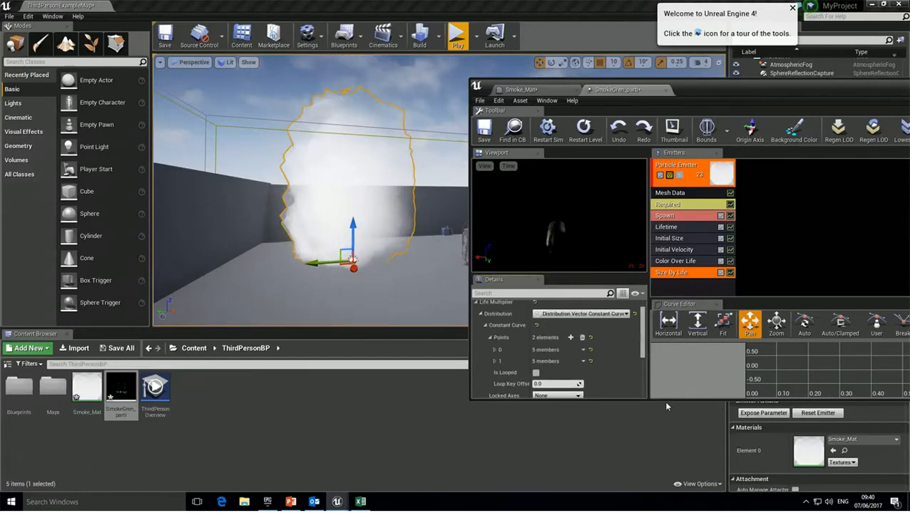
{"action": "left_click_drag", "start_coordinate": [663, 398], "coordinate": [663, 508]}
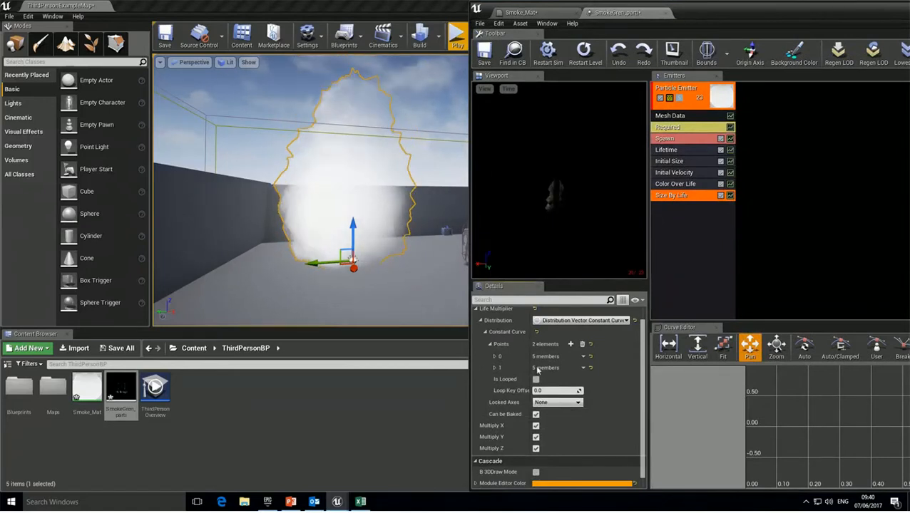
{"action": "left_click", "coordinate": [494, 356]}
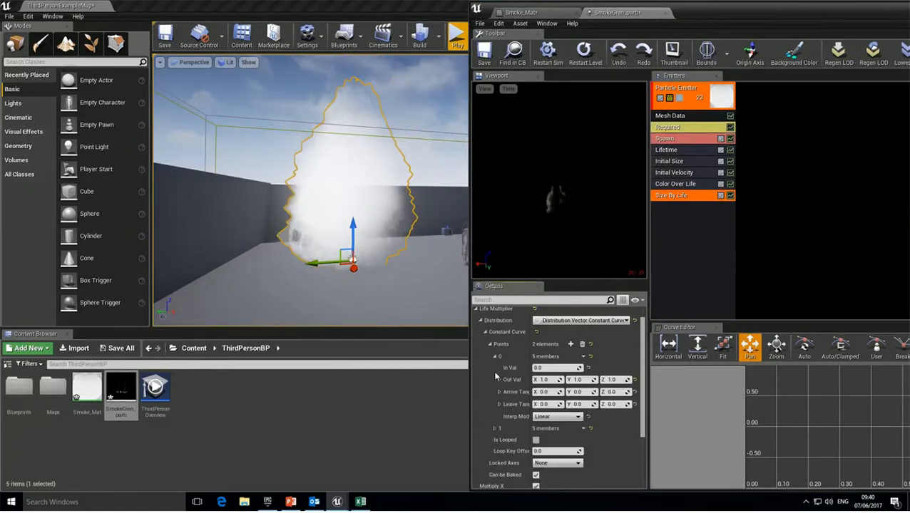
{"action": "left_click", "coordinate": [494, 428]}
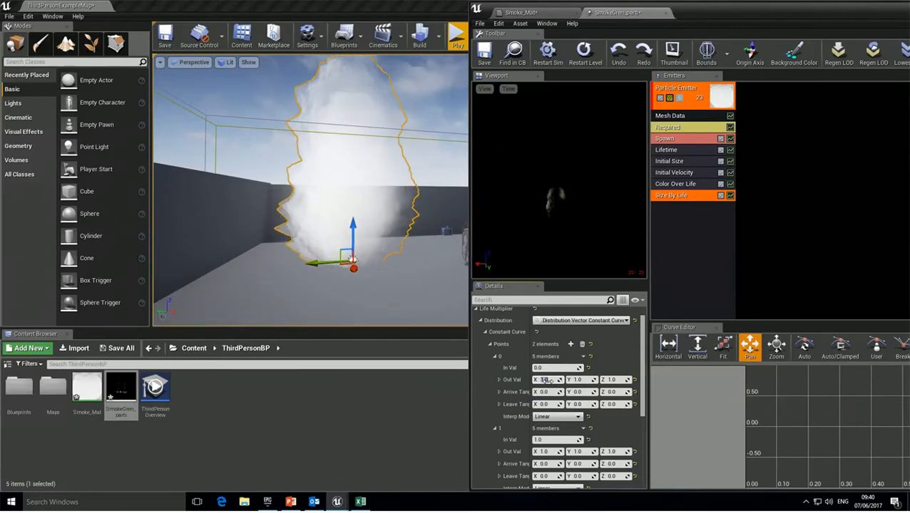
Set the first curve point's output size to 4.0 on every axis.
{"action": "type", "text": "5"}
{"action": "key", "text": "Tab"}
{"action": "type", "text": "5"}
{"action": "key", "text": "Tab"}
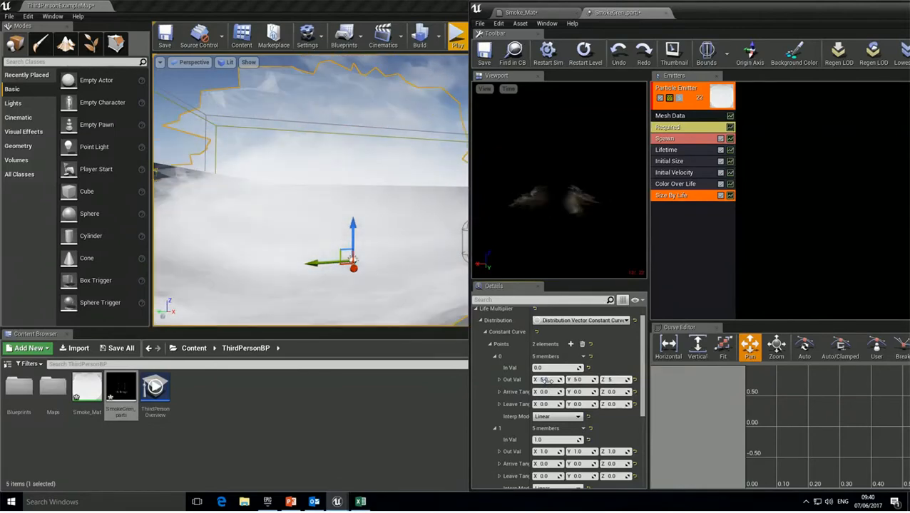
{"action": "type", "text": "5"}
{"action": "key", "text": "Tab"}
{"action": "left_click_drag", "start_coordinate": [392, 209], "coordinate": [344, 241]}
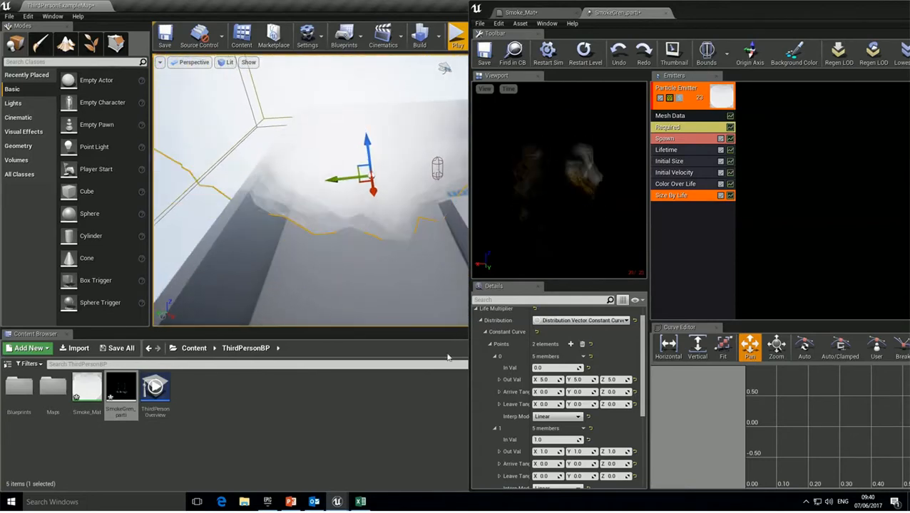
{"action": "left_click", "coordinate": [551, 377]}
{"action": "key", "text": "Tab"}
{"action": "type", "text": "4"}
{"action": "key", "text": "Tab"}
{"action": "type", "text": "4"}
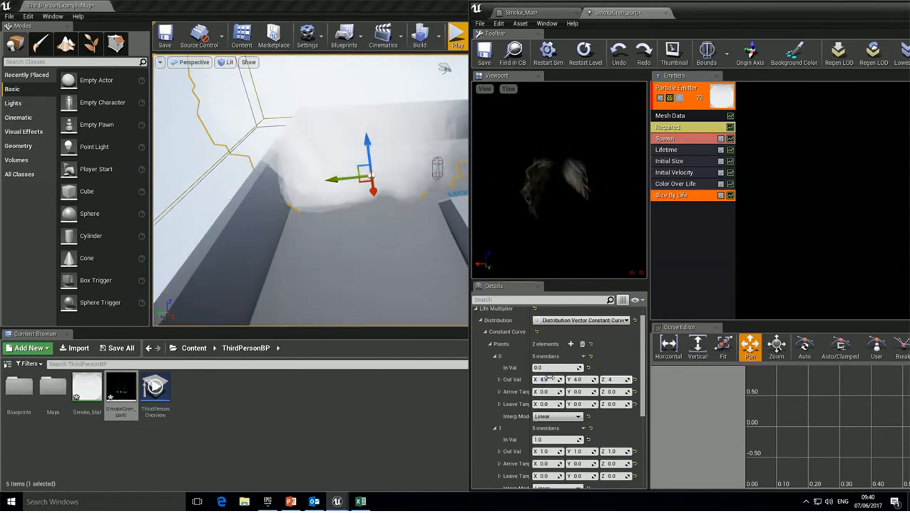
Set the second curve point to time 3.0 with output size 0.2.
{"action": "left_click", "coordinate": [549, 440]}
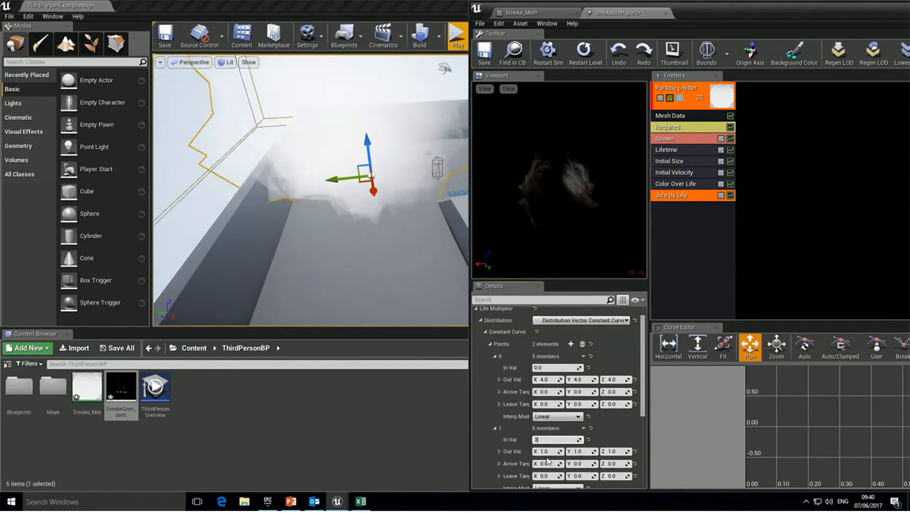
{"action": "type", "text": "3"}
{"action": "key", "text": "Return"}
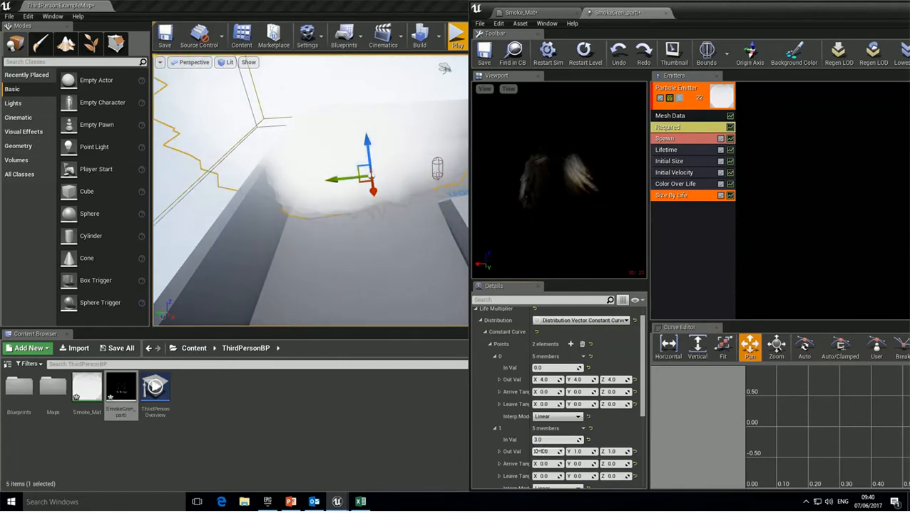
{"action": "left_click", "coordinate": [559, 453]}
{"action": "type", "text": "0.2"}
{"action": "key", "text": "Tab"}
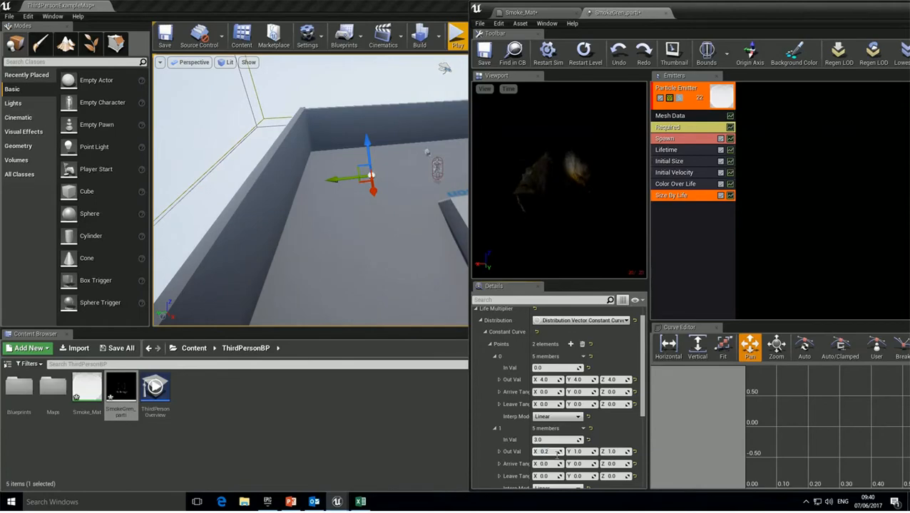
{"action": "type", "text": "0.2"}
{"action": "key", "text": "Tab"}
{"action": "type", "text": "0.2"}
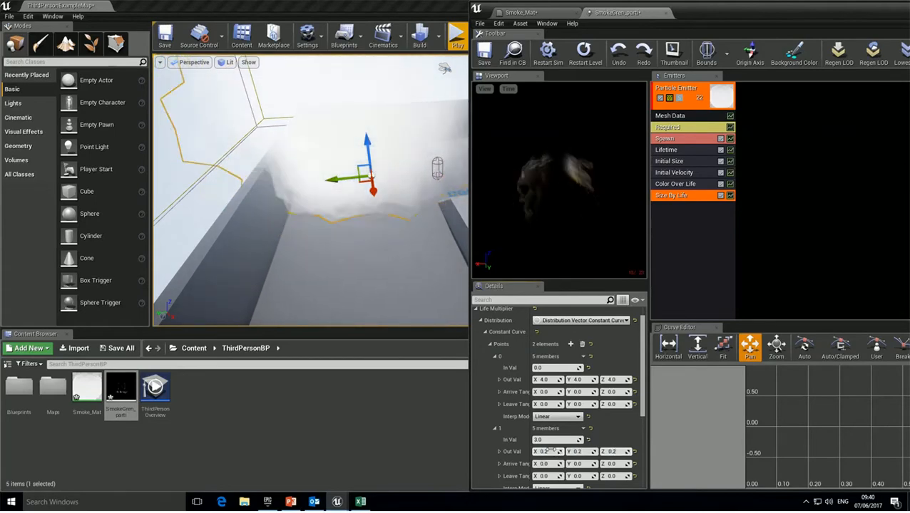
{"action": "right_click_drag", "start_coordinate": [446, 211], "coordinate": [436, 238]}
{"action": "right_click_drag", "start_coordinate": [310, 191], "coordinate": [338, 225]}
{"action": "right_click_drag", "start_coordinate": [311, 190], "coordinate": [248, 163]}
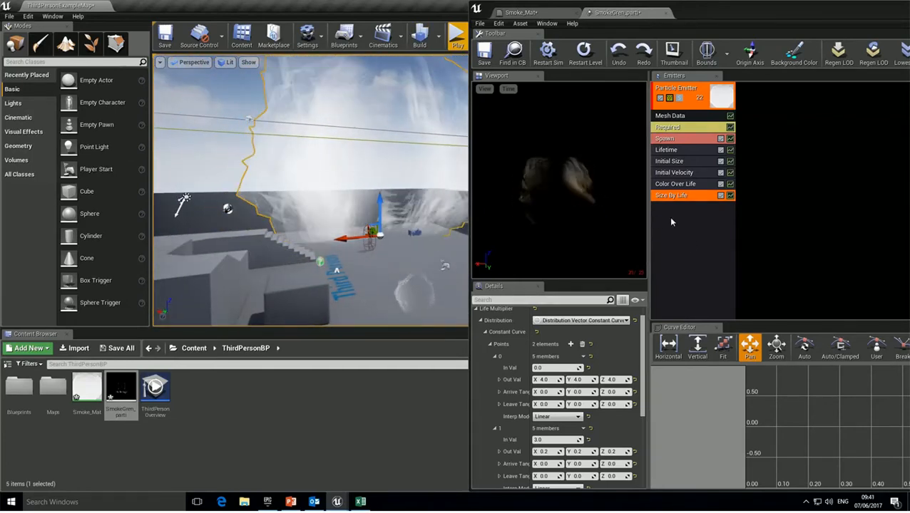
Move the shrink curve's end to time 4.0 and raise the Lifetime minimum to 4.0.
{"action": "left_click", "coordinate": [546, 439]}
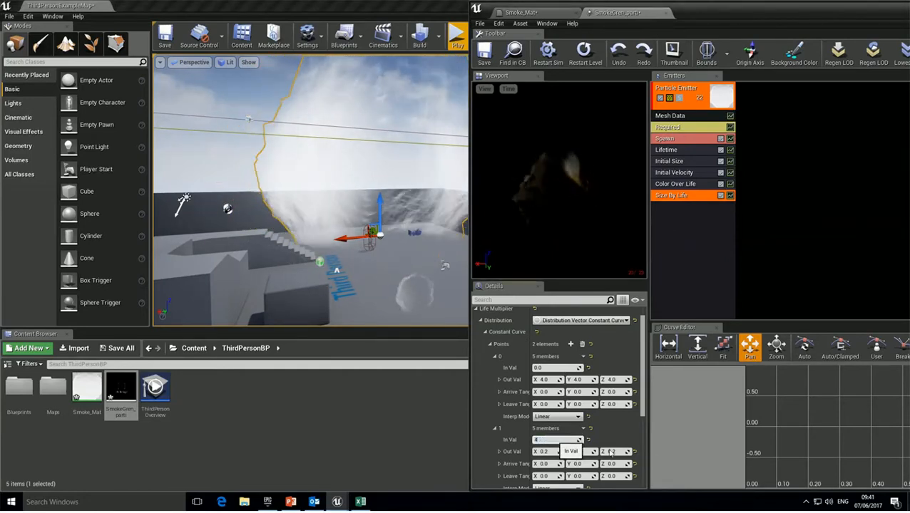
{"action": "left_click", "coordinate": [669, 150]}
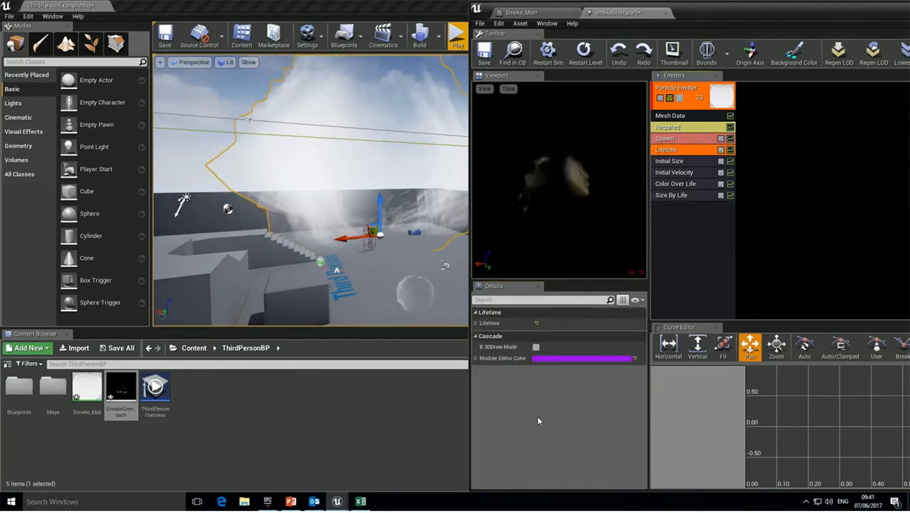
{"action": "left_click", "coordinate": [476, 324]}
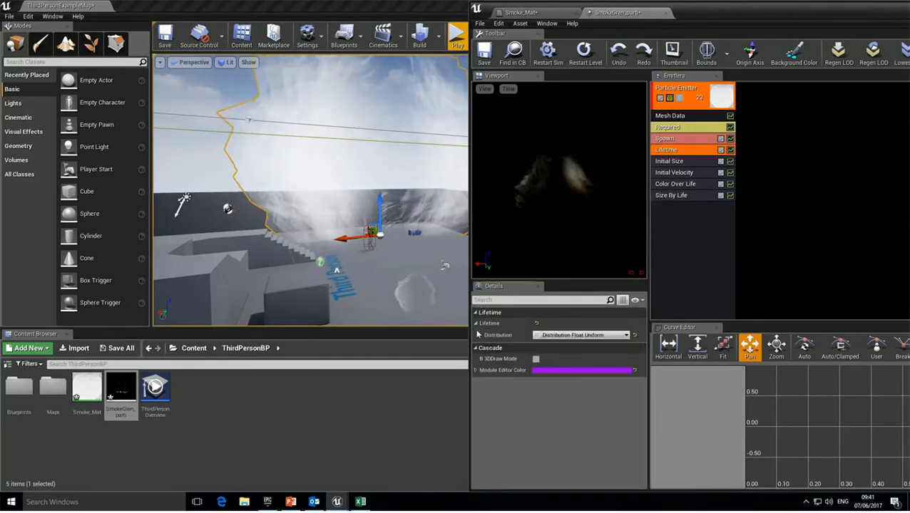
{"action": "left_click", "coordinate": [481, 335]}
{"action": "left_click", "coordinate": [552, 347]}
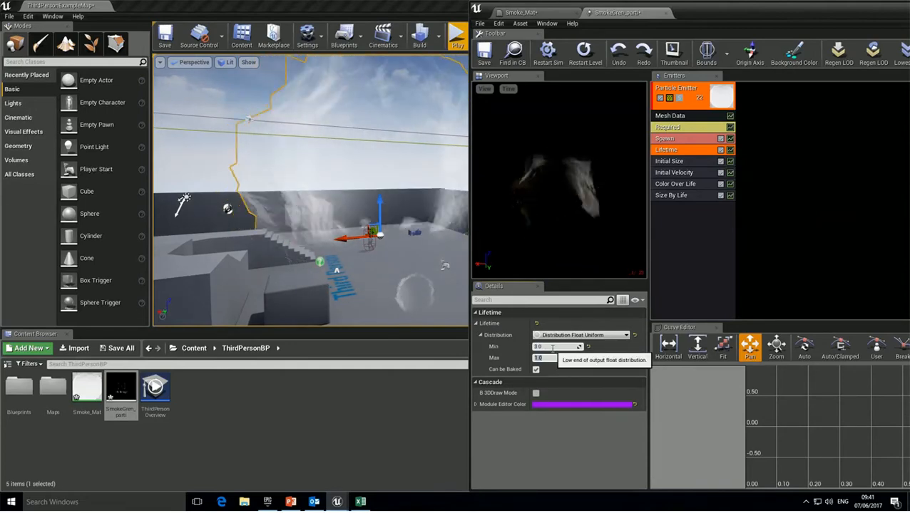
{"action": "key", "text": "Return"}
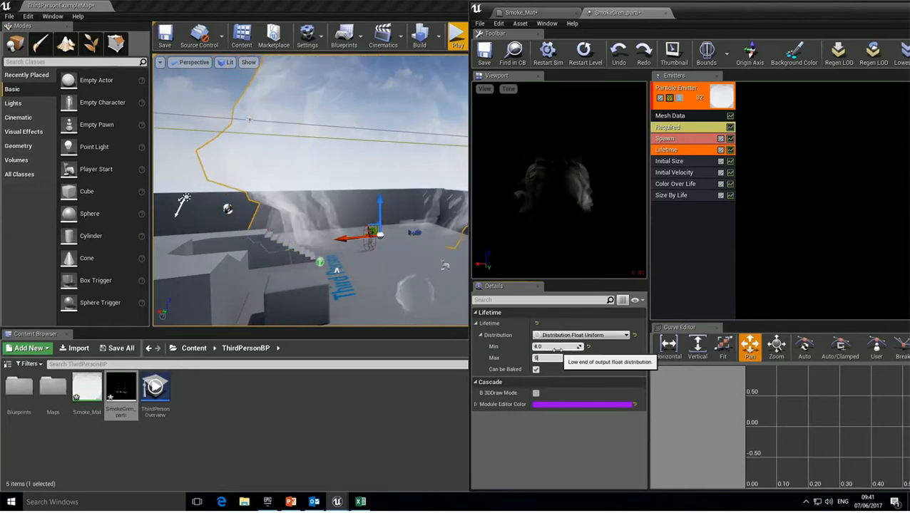
{"action": "left_click", "coordinate": [688, 236]}
{"action": "mouse_move", "coordinate": [306, 214]}
{"action": "right_mouse_down"}
{"action": "mouse_move", "coordinate": [306, 178]}
{"action": "mouse_move", "coordinate": [307, 207]}
{"action": "right_mouse_up"}
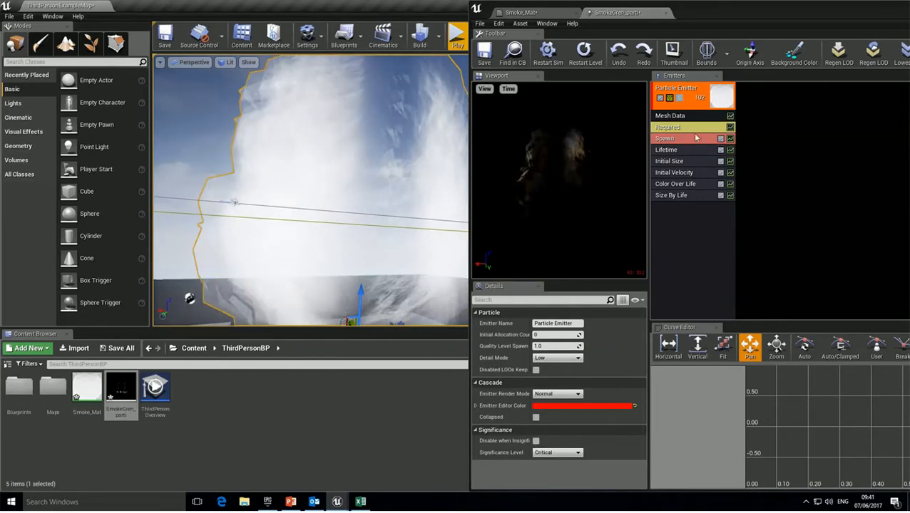
Set the Spawn module's constant rate to 10.
{"action": "left_click", "coordinate": [681, 143]}
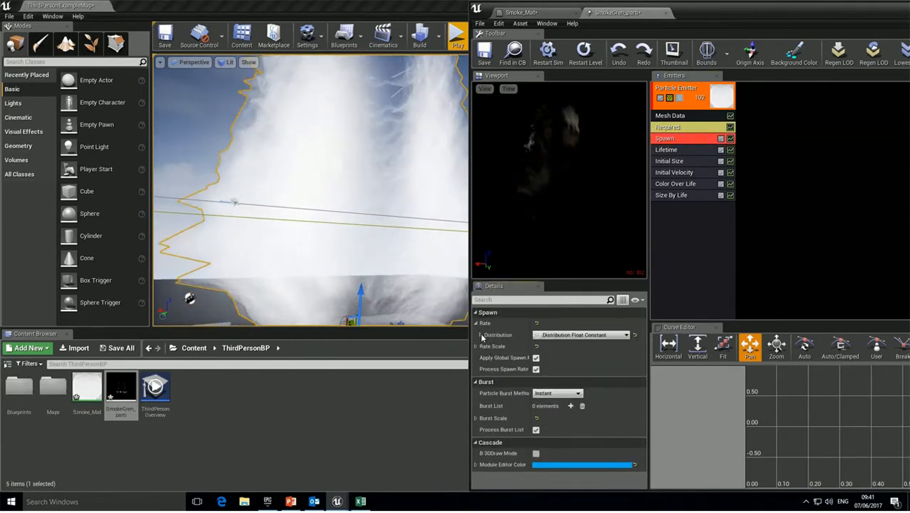
{"action": "left_click", "coordinate": [481, 335]}
{"action": "left_click", "coordinate": [544, 346]}
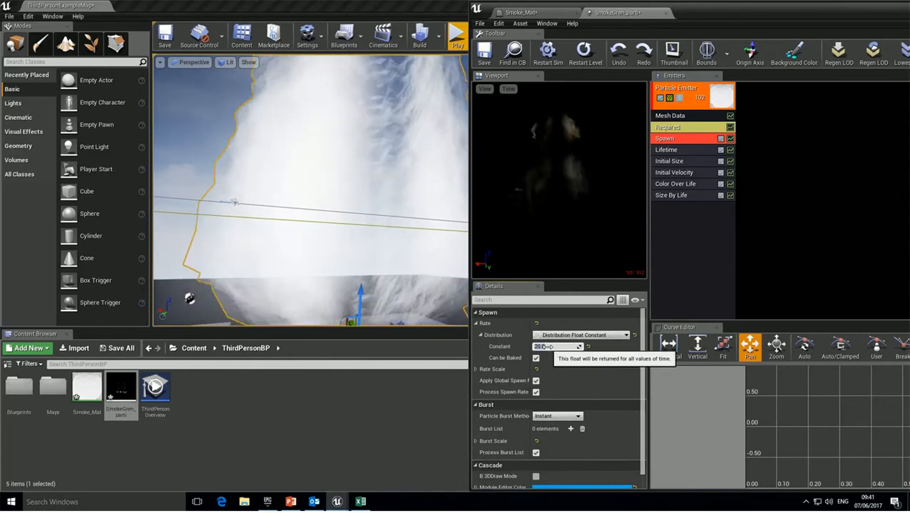
{"action": "type", "text": "10"}
{"action": "key", "text": "Return"}
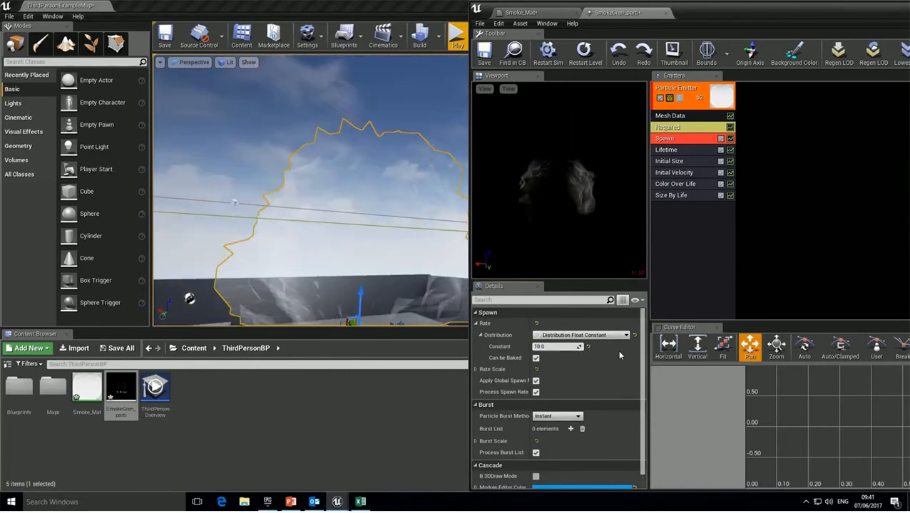
{"action": "right_click_drag", "start_coordinate": [381, 274], "coordinate": [380, 314]}
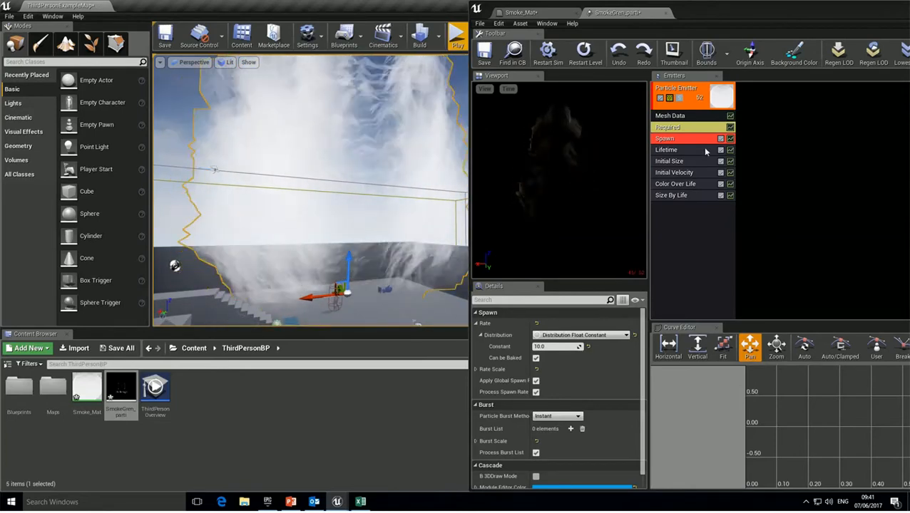
Add a Rotation > Init Mesh Rotation module to the emitter and view the smoke cloud.
{"action": "right_click", "coordinate": [677, 223]}
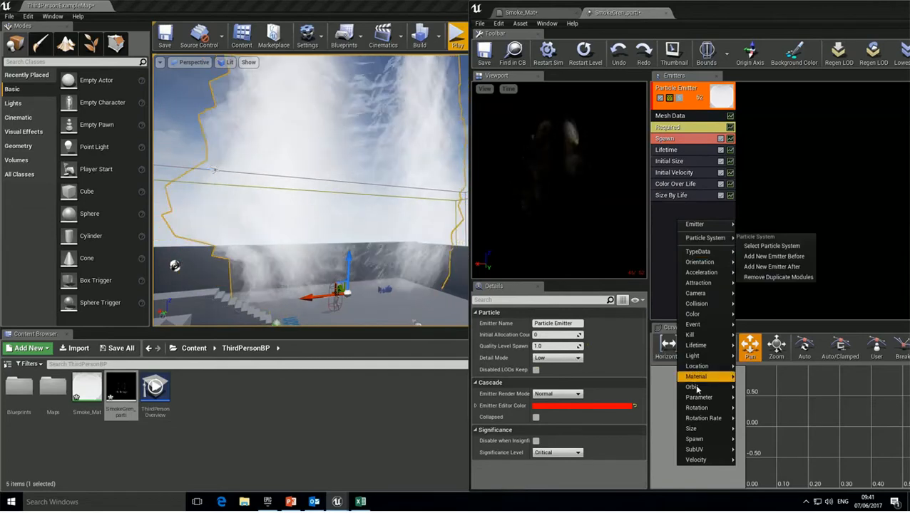
{"action": "mouse_move", "coordinate": [698, 410]}
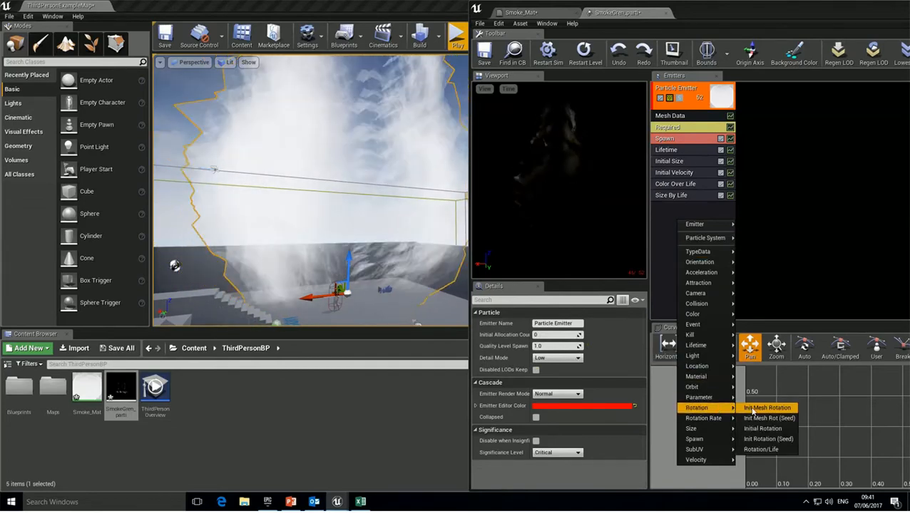
{"action": "left_click", "coordinate": [753, 410]}
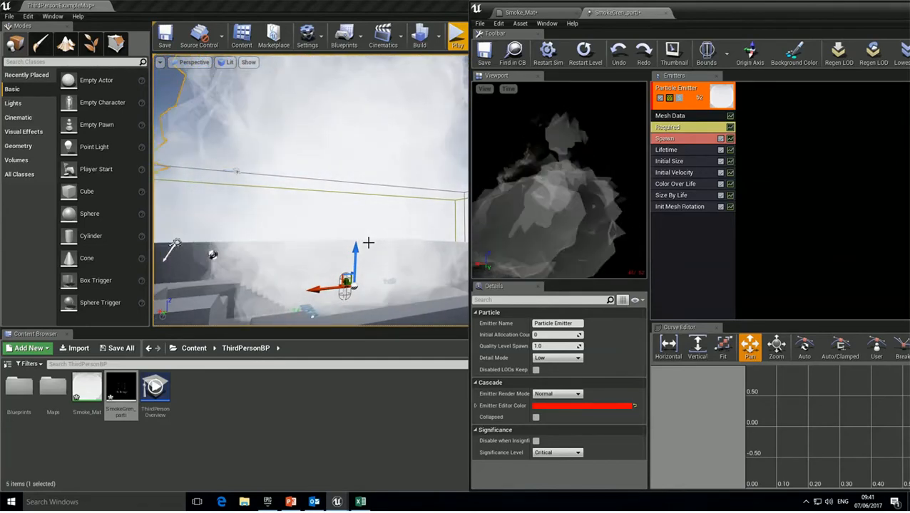
{"action": "right_click_drag", "start_coordinate": [386, 214], "coordinate": [417, 218]}
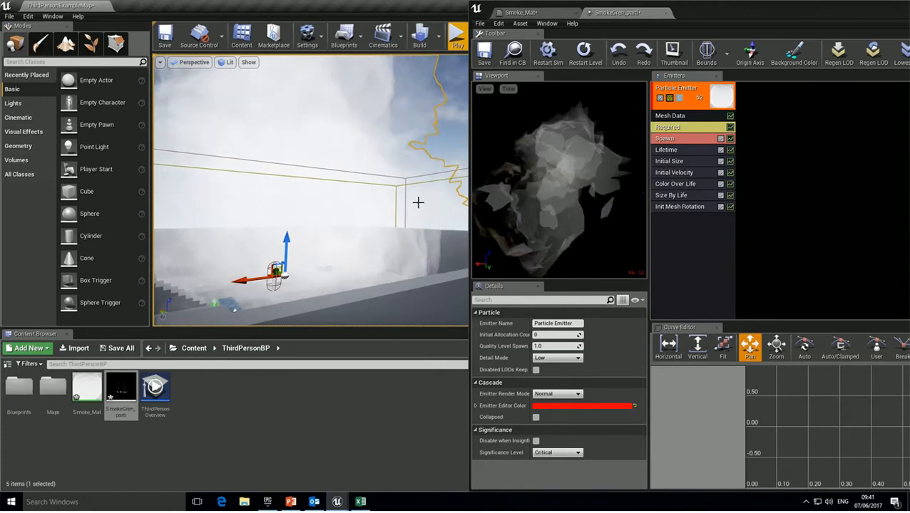
{"action": "mouse_move", "coordinate": [306, 214]}
{"action": "right_mouse_down"}
{"action": "mouse_move", "coordinate": [335, 214]}
{"action": "mouse_move", "coordinate": [318, 214]}
{"action": "mouse_move", "coordinate": [317, 150]}
{"action": "mouse_move", "coordinate": [318, 214]}
{"action": "mouse_move", "coordinate": [307, 214]}
{"action": "mouse_move", "coordinate": [335, 210]}
{"action": "mouse_move", "coordinate": [314, 209]}
{"action": "right_mouse_up"}
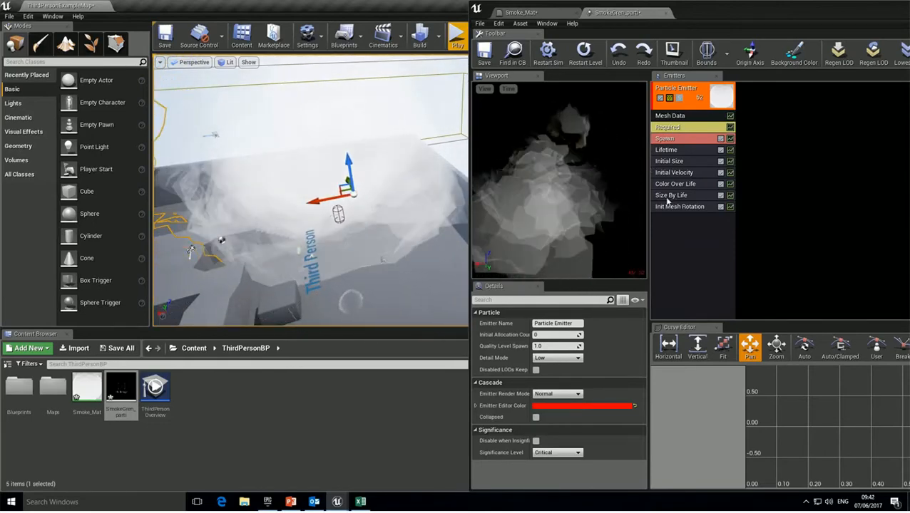
Add a Sphere location module to the smoke emitter with 3DDraw Mode enabled.
{"action": "right_click", "coordinate": [670, 238]}
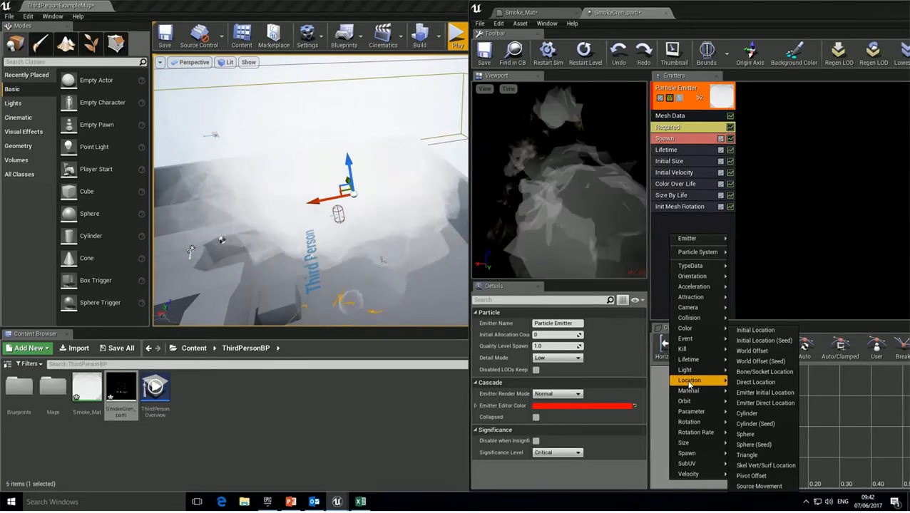
{"action": "mouse_move", "coordinate": [686, 448]}
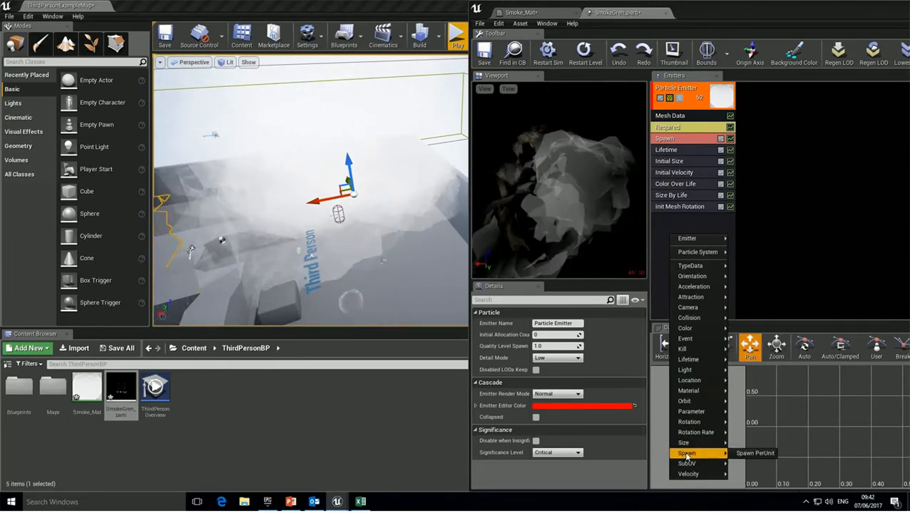
{"action": "mouse_move", "coordinate": [690, 385]}
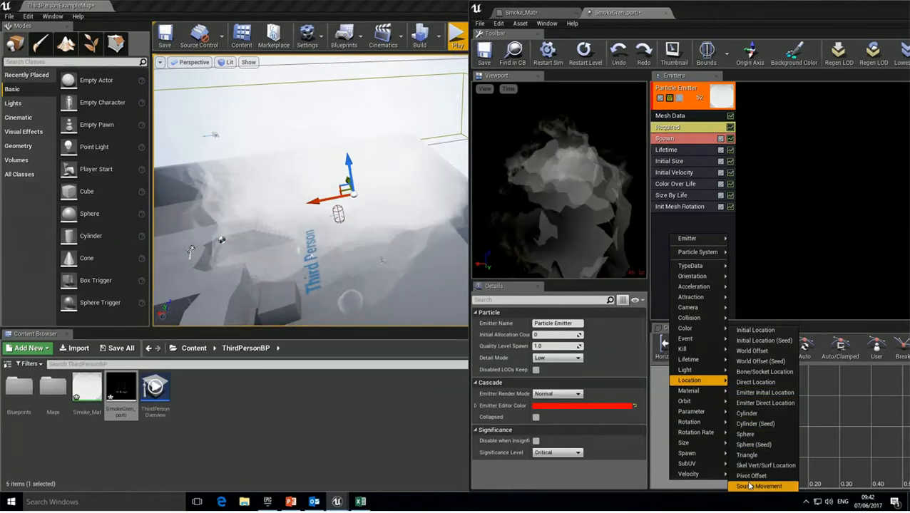
{"action": "left_click", "coordinate": [745, 435]}
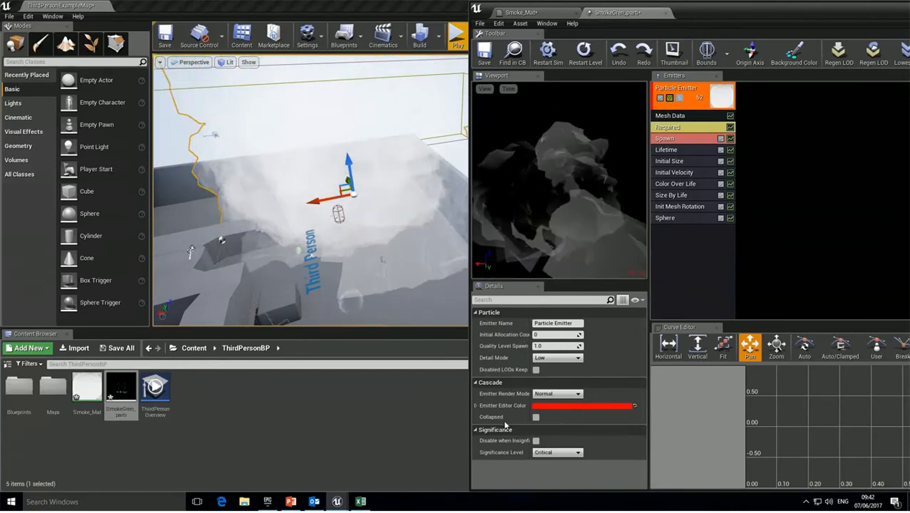
{"action": "left_click", "coordinate": [667, 218]}
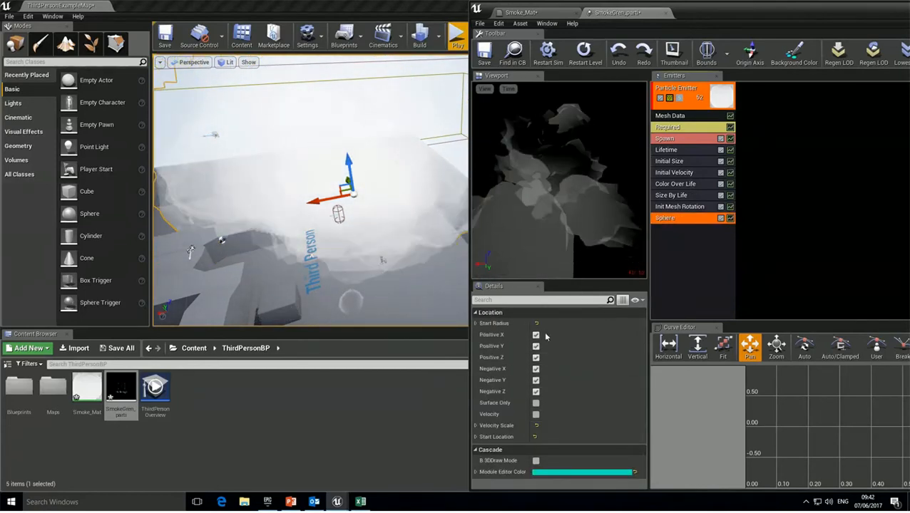
{"action": "left_click", "coordinate": [536, 461]}
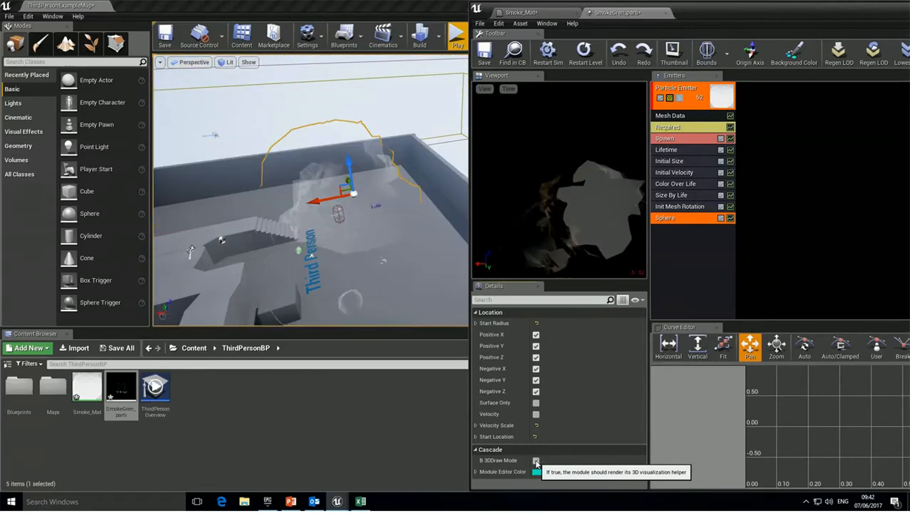
Set the sphere's Start Radius constant to about 143.4, then select Size By Life's first point.
{"action": "left_click", "coordinate": [477, 324]}
{"action": "left_click", "coordinate": [480, 336]}
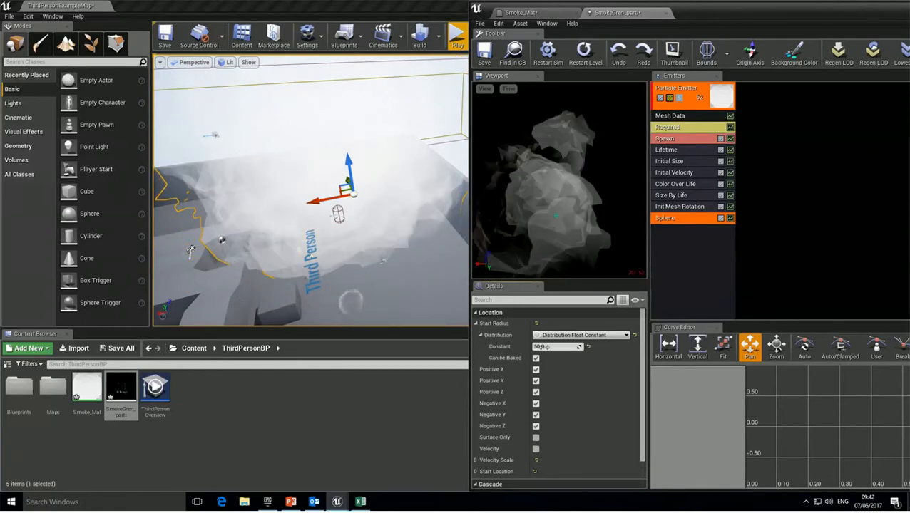
{"action": "left_click_drag", "start_coordinate": [557, 346], "coordinate": [556, 347]}
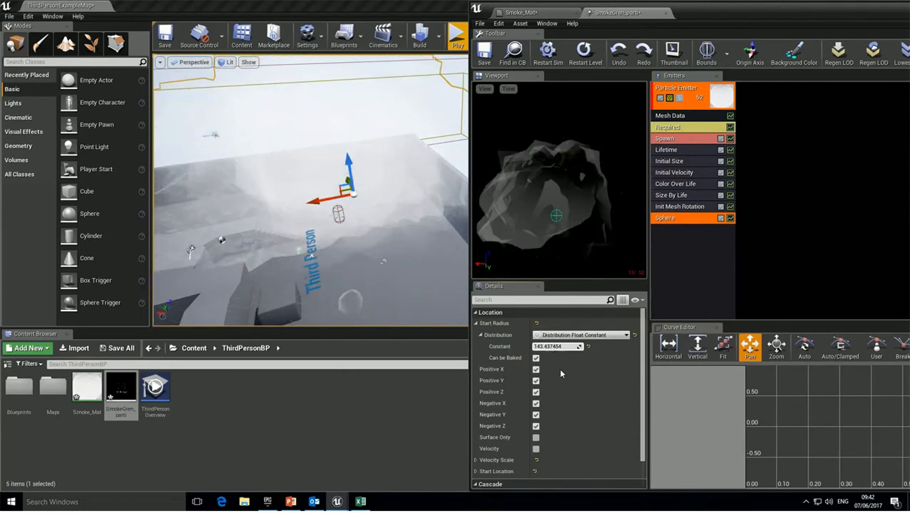
{"action": "left_click", "coordinate": [671, 197]}
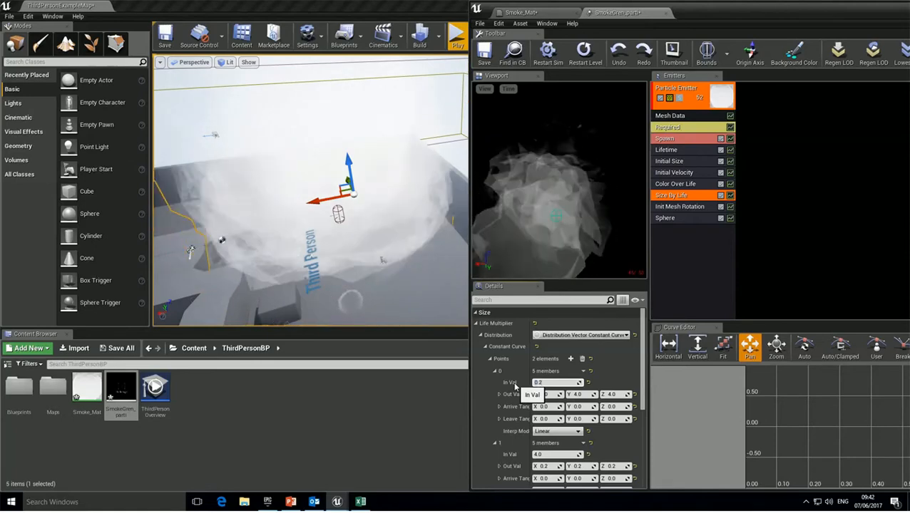
{"action": "left_click", "coordinate": [540, 395]}
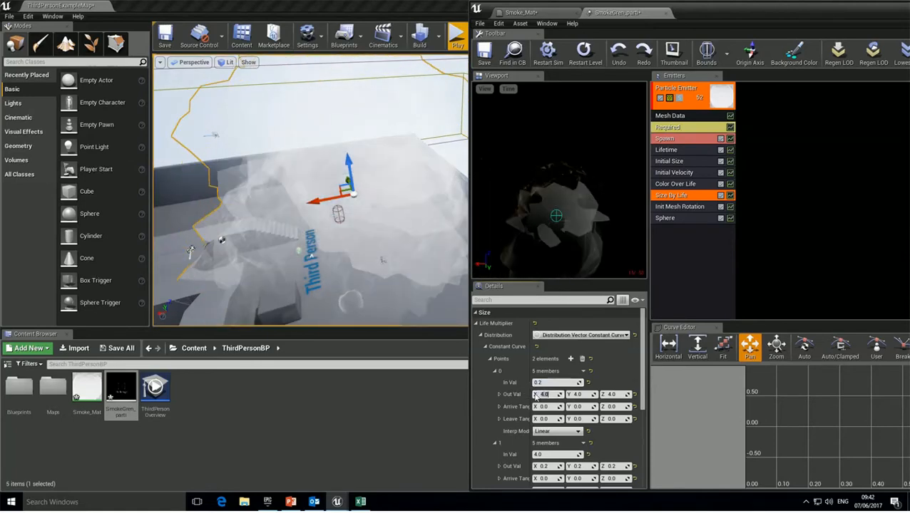
Give Size By Life point 0 an Out Val of 3.0 on X, Y and Z, and point 1 an In Val of 3.0.
{"action": "key", "text": "Tab"}
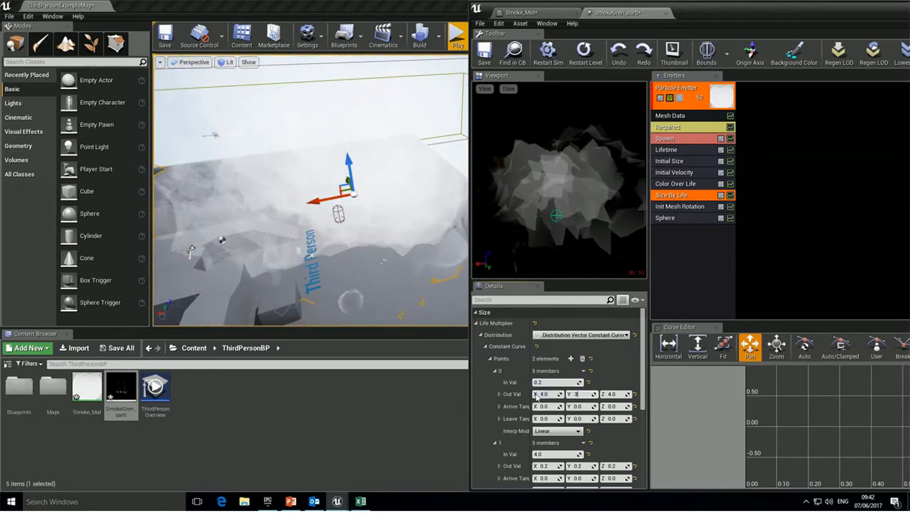
{"action": "key", "text": "Tab"}
{"action": "type", "text": "3"}
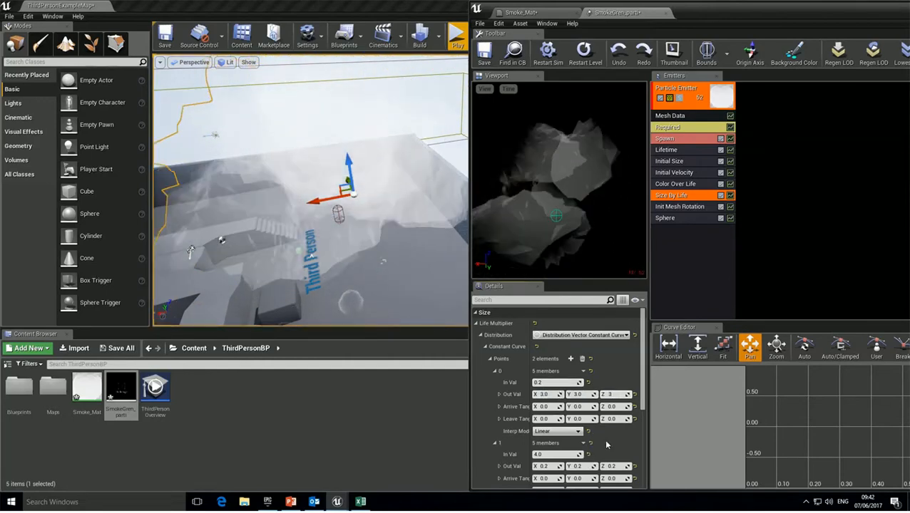
{"action": "scroll", "coordinate": [606, 445], "scroll_direction": "down", "scroll_amount": 1}
{"action": "left_click", "coordinate": [554, 439]}
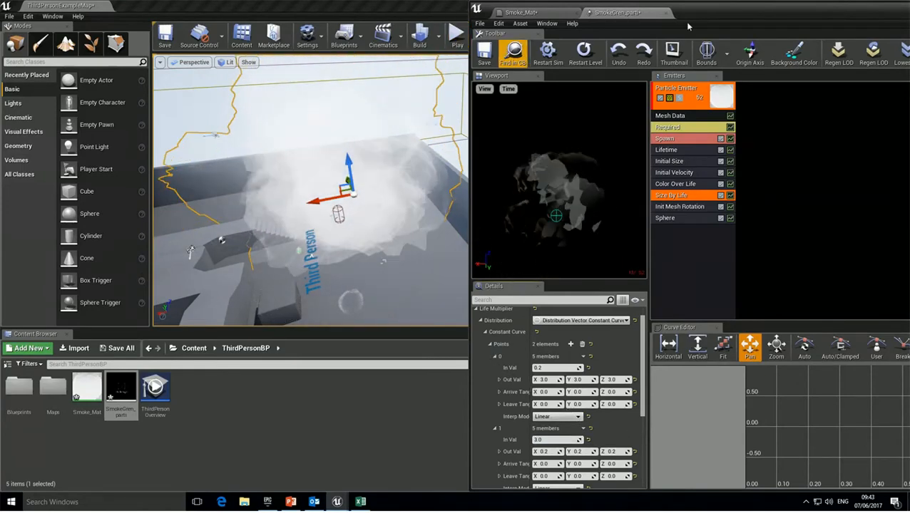
{"action": "left_click_drag", "start_coordinate": [728, 21], "coordinate": [815, 22]}
Play the level and run the mannequin back and forth through the smoke cloud.
{"action": "left_click", "coordinate": [455, 36]}
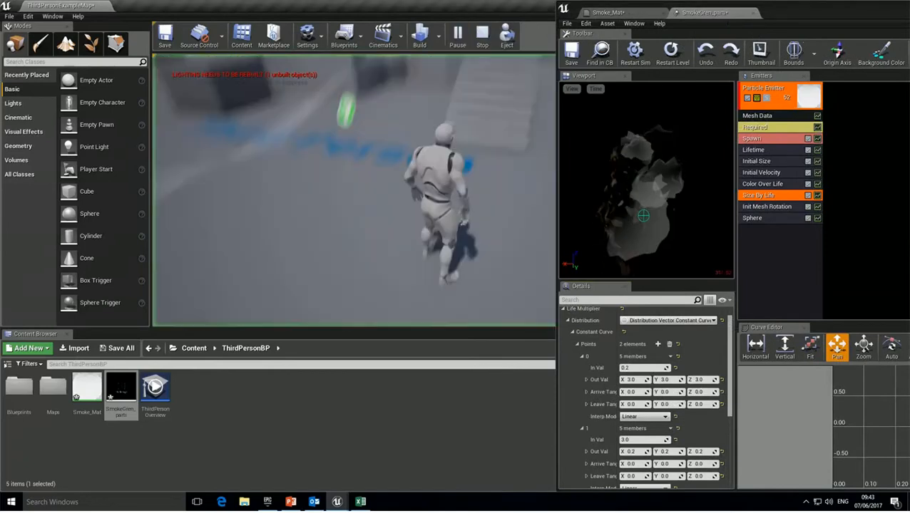
{"action": "key", "text": "w"}
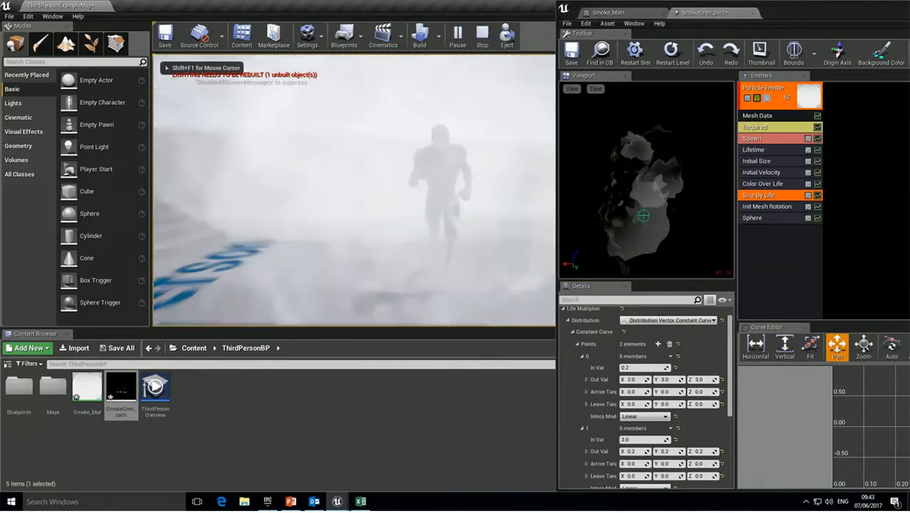
{"action": "key", "text": "s"}
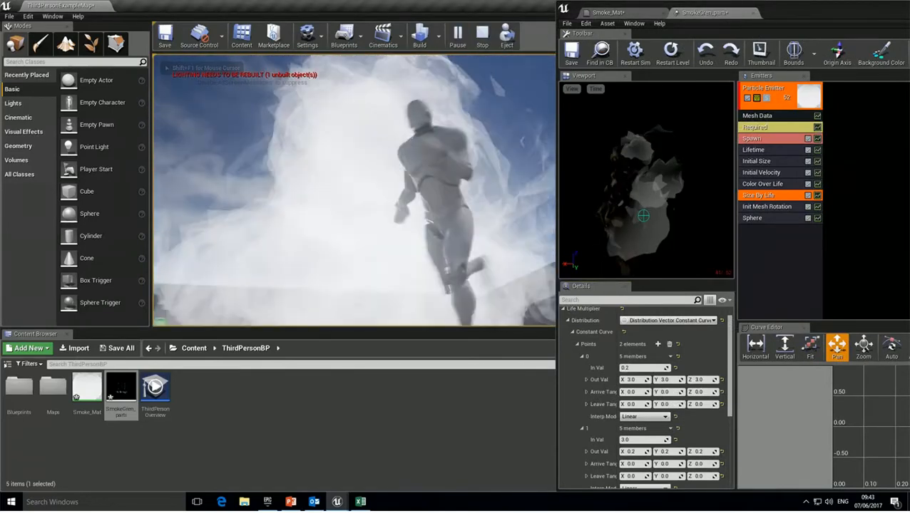
{"action": "key", "text": "d"}
{"action": "key", "text": "w"}
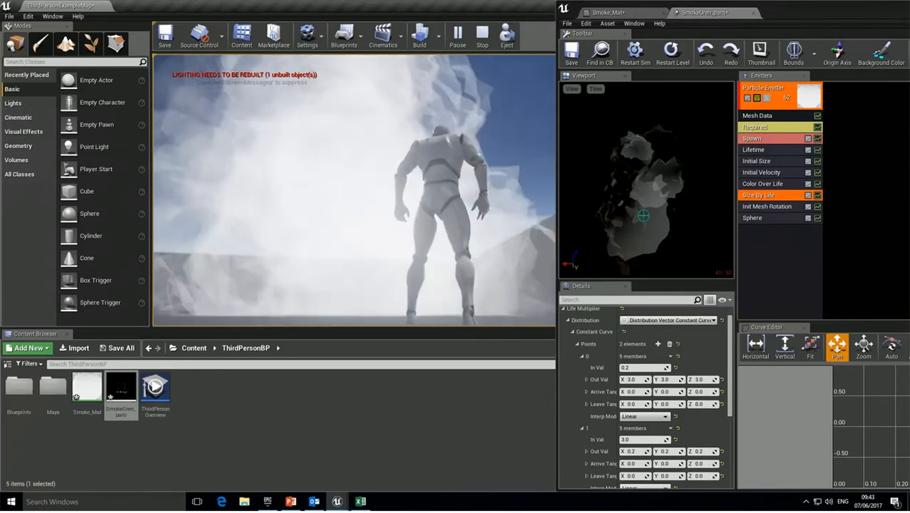
{"action": "key", "text": "w"}
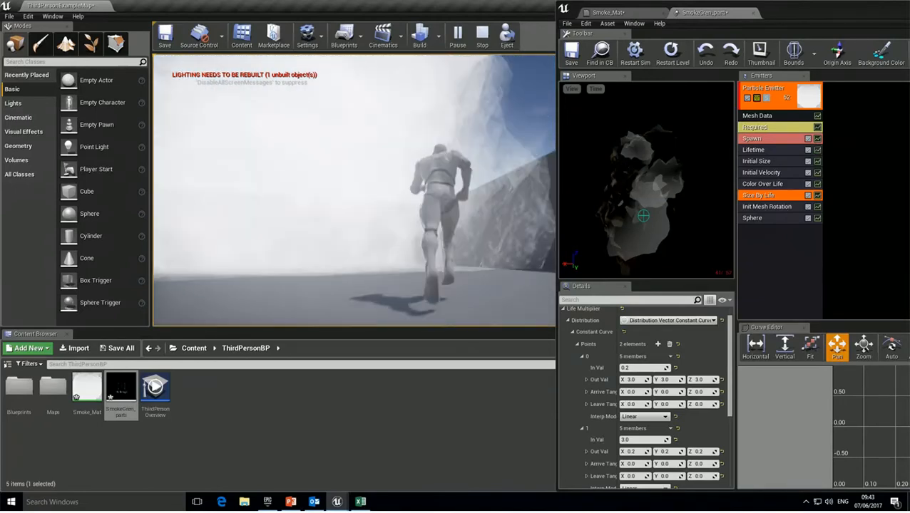
{"action": "key", "text": "s"}
{"action": "key", "text": "w"}
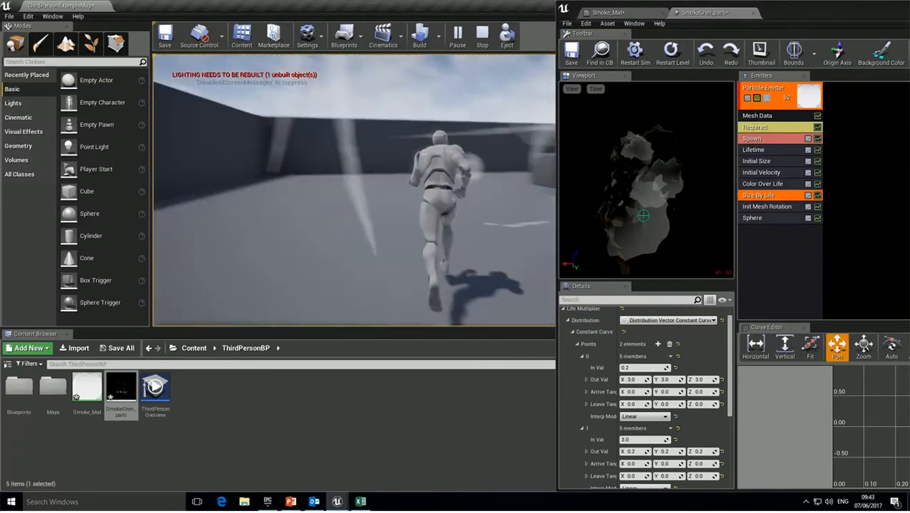
{"action": "key", "text": "d"}
{"action": "key", "text": "s"}
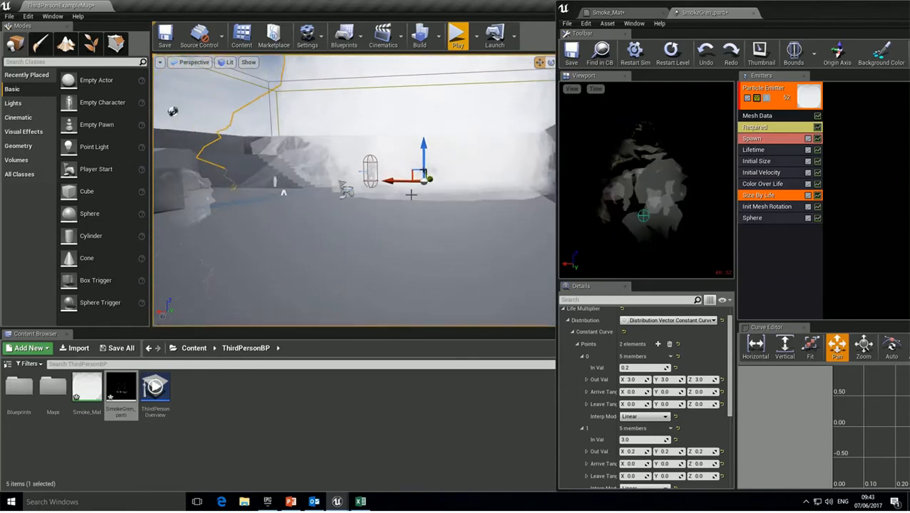
Select the smoke emitter actor and tilt the view down over the smoke-filled box enclosure.
{"action": "right_click", "coordinate": [463, 142]}
{"action": "left_click", "coordinate": [194, 194]}
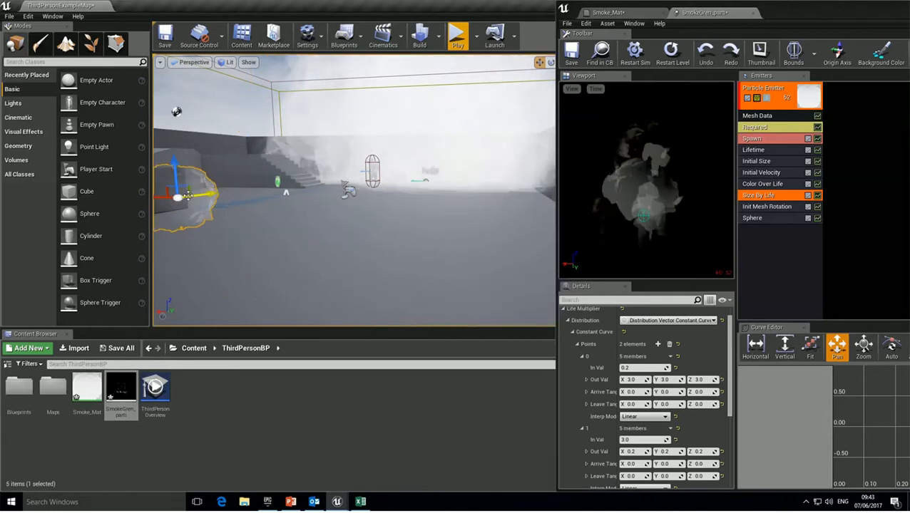
{"action": "mouse_move", "coordinate": [286, 193]}
{"action": "right_mouse_down"}
{"action": "mouse_move", "coordinate": [289, 146]}
{"action": "mouse_move", "coordinate": [290, 182]}
{"action": "right_mouse_up"}
{"action": "scroll", "coordinate": [354, 190], "scroll_direction": "down", "scroll_amount": 10}
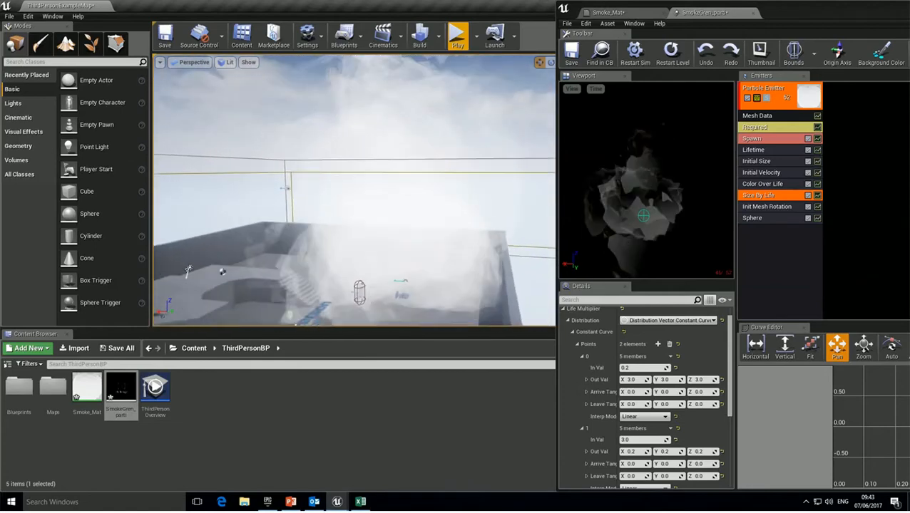
{"action": "scroll", "coordinate": [354, 238], "scroll_direction": "up", "scroll_amount": 5}
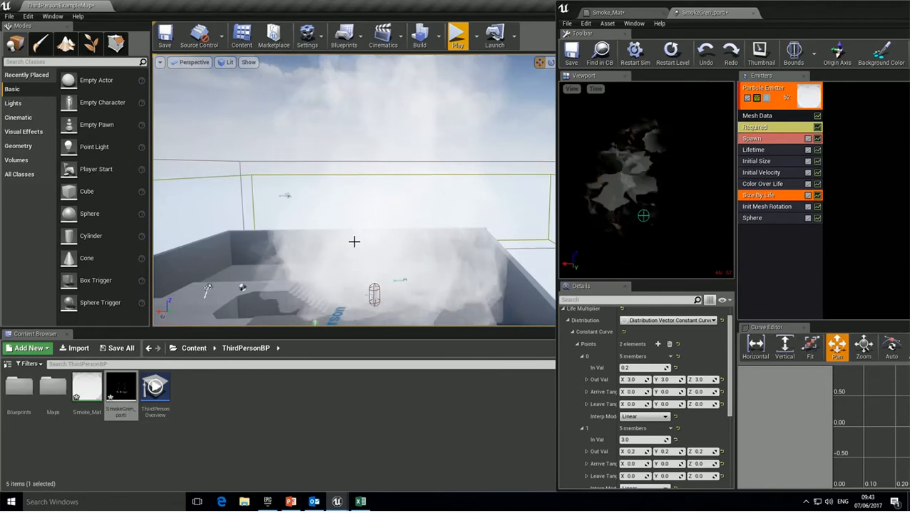
{"action": "right_click_drag", "start_coordinate": [355, 242], "coordinate": [477, 239]}
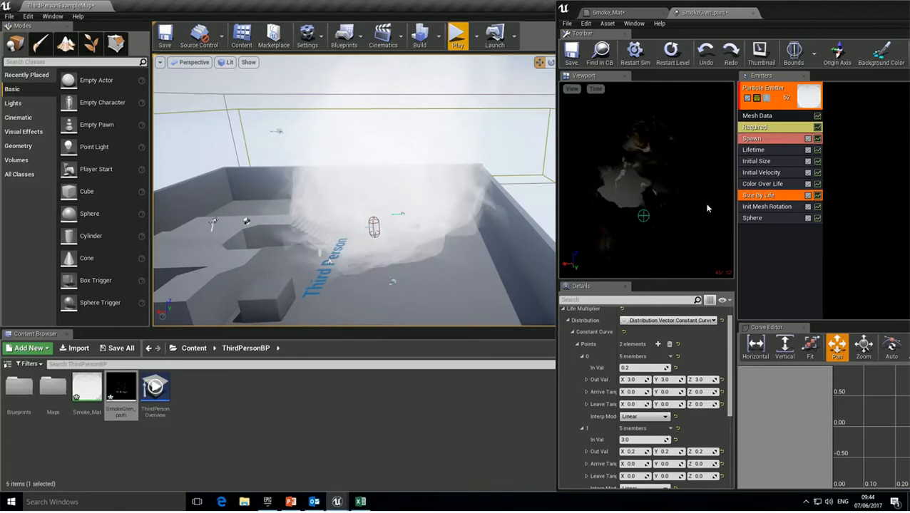
Set the Required module's Emitter Duration to 4 and Emitter Loops to 1, then play the level.
{"action": "left_click", "coordinate": [751, 150]}
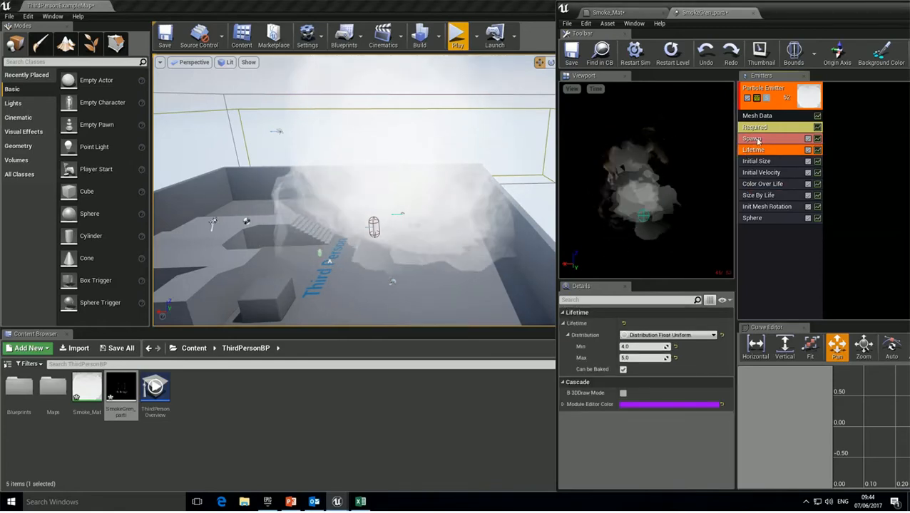
{"action": "left_click", "coordinate": [754, 127]}
{"action": "scroll", "coordinate": [681, 415], "scroll_direction": "down", "scroll_amount": 2}
{"action": "scroll", "coordinate": [684, 405], "scroll_direction": "down", "scroll_amount": 2}
{"action": "left_click", "coordinate": [633, 374]}
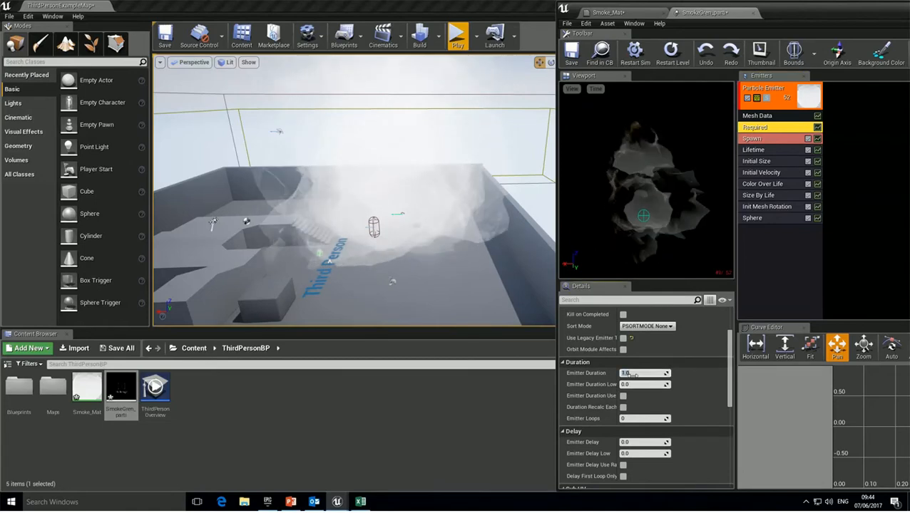
{"action": "type", "text": "4"}
{"action": "left_click", "coordinate": [632, 420]}
{"action": "type", "text": "1"}
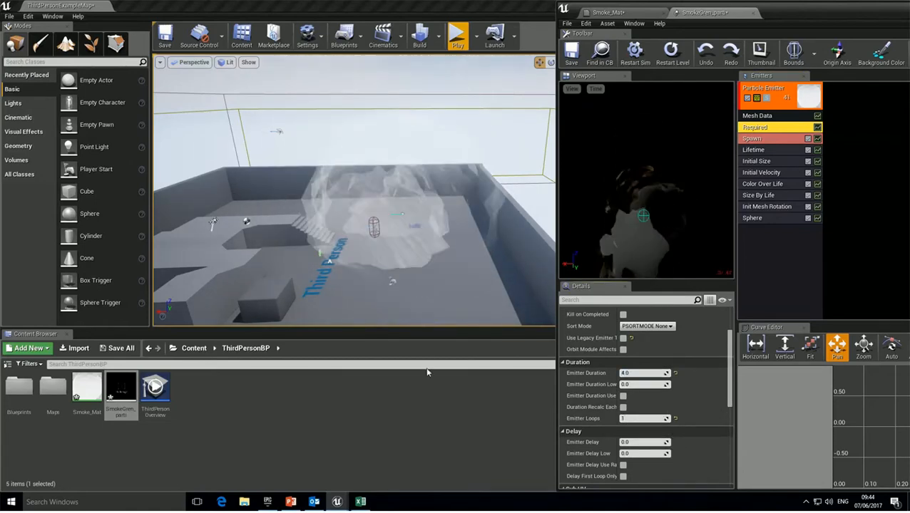
{"action": "left_click", "coordinate": [457, 36]}
Run the character past the single smoke burst until it fades, then stop the test play.
{"action": "key", "text": "w"}
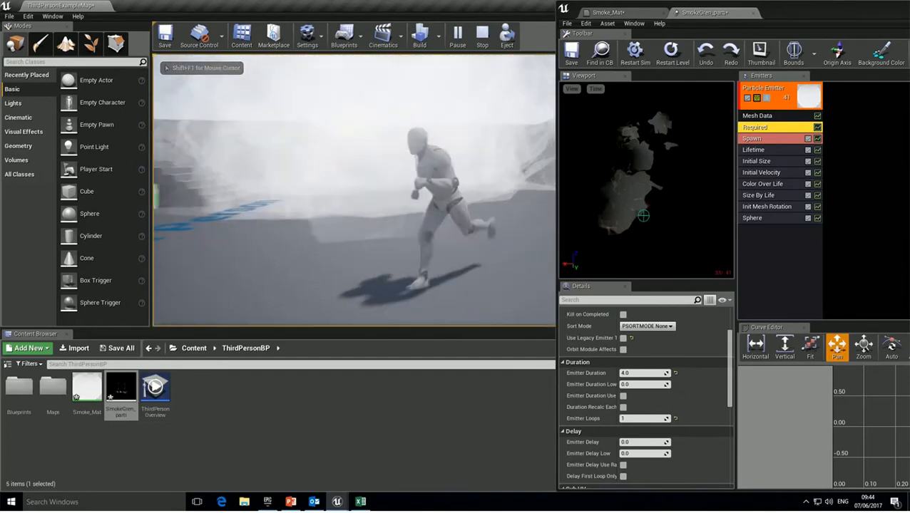
{"action": "key", "text": "w"}
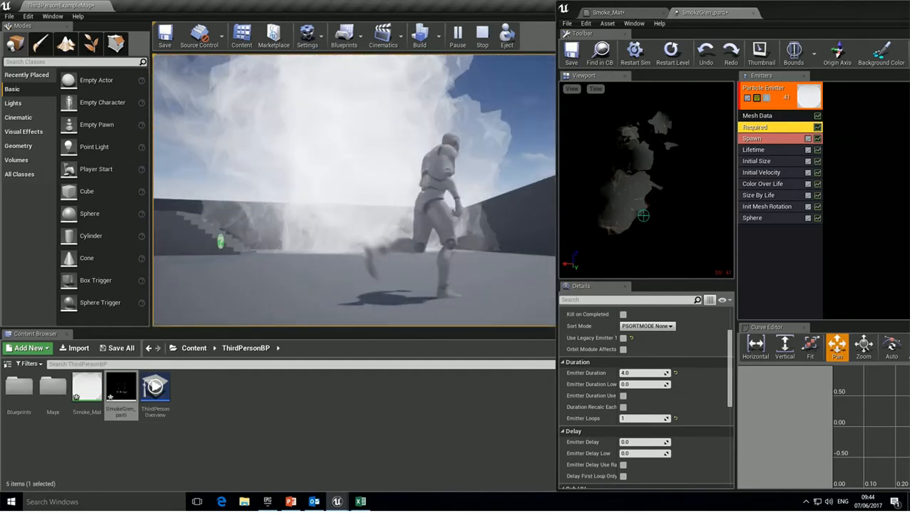
{"action": "key", "text": "w"}
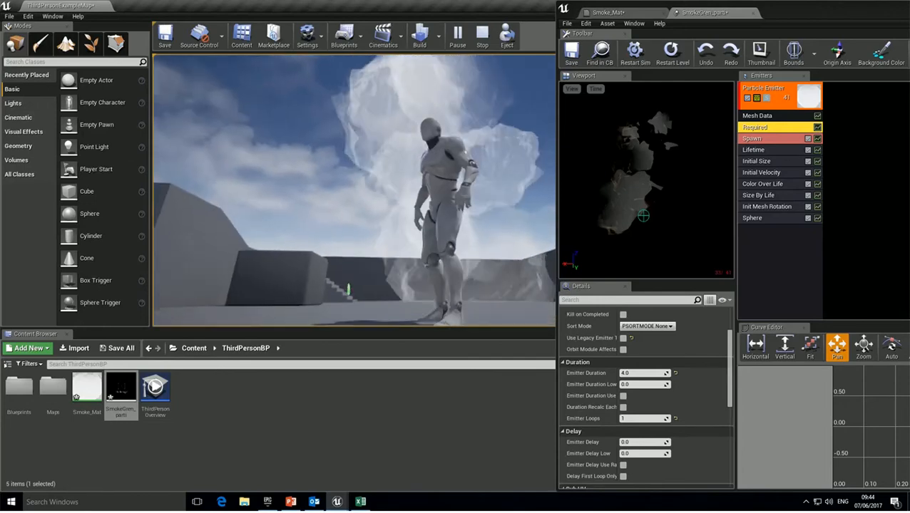
{"action": "key", "text": "w"}
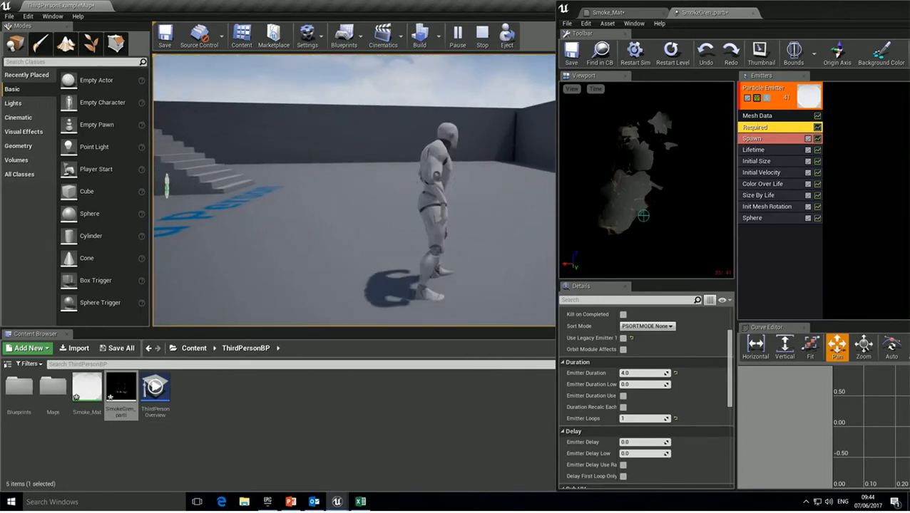
{"action": "key", "text": "Escape"}
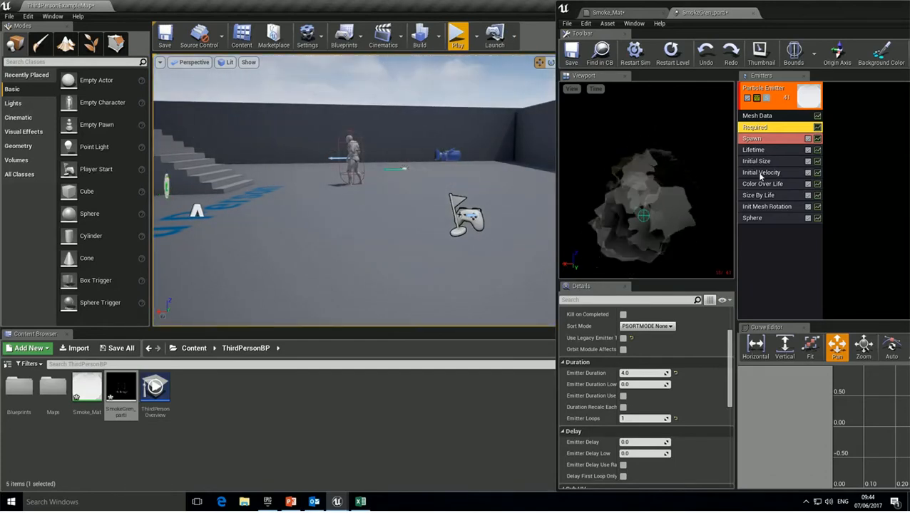
Raise Initial Velocity's Start Velocity Max X and lower Max Z for a lower, wider burst.
{"action": "left_click", "coordinate": [785, 173]}
{"action": "left_click_drag", "start_coordinate": [622, 347], "coordinate": [640, 348]}
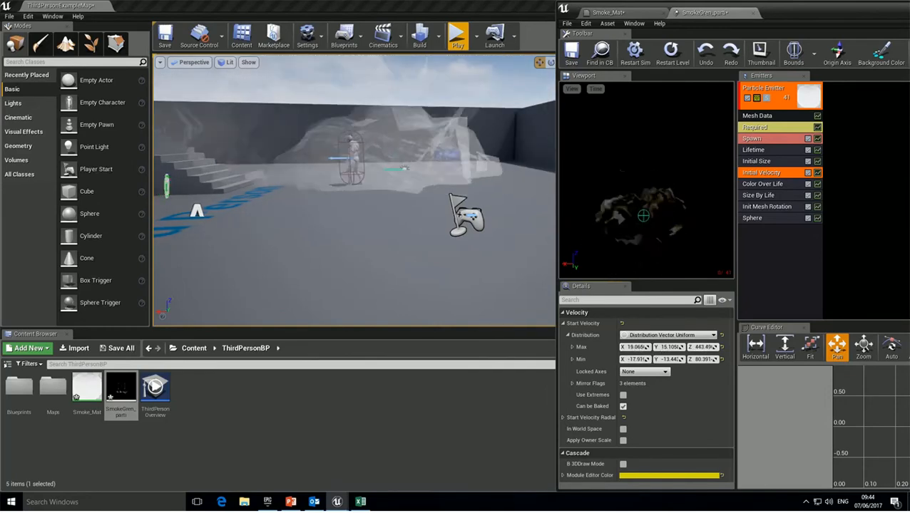
{"action": "left_click_drag", "start_coordinate": [702, 348], "coordinate": [662, 360]}
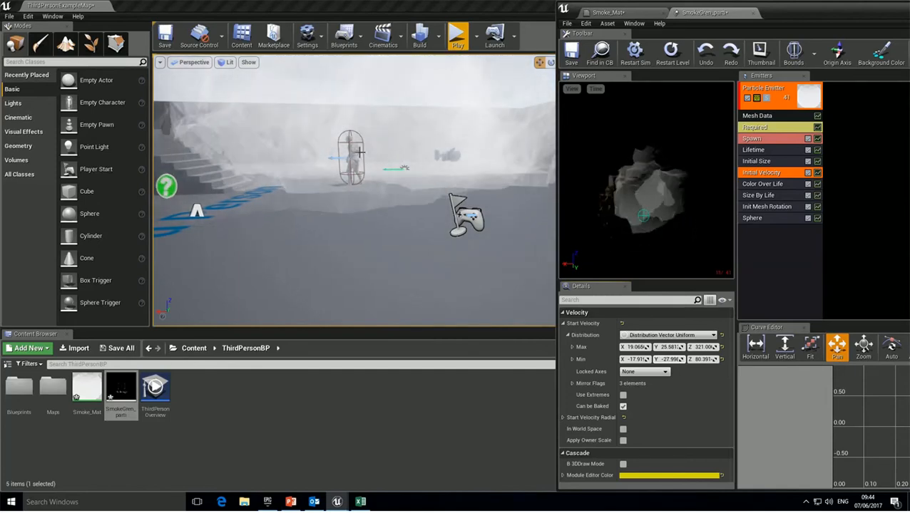
Test-play the revised smoke burst, then undock Cascade into a floating window.
{"action": "left_click", "coordinate": [457, 34]}
{"action": "key", "text": "s"}
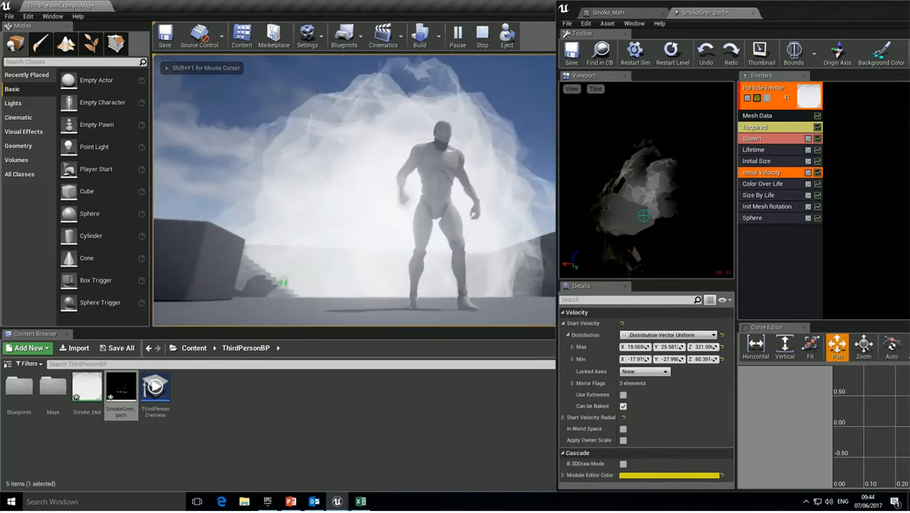
{"action": "key", "text": "d"}
{"action": "key", "text": "s"}
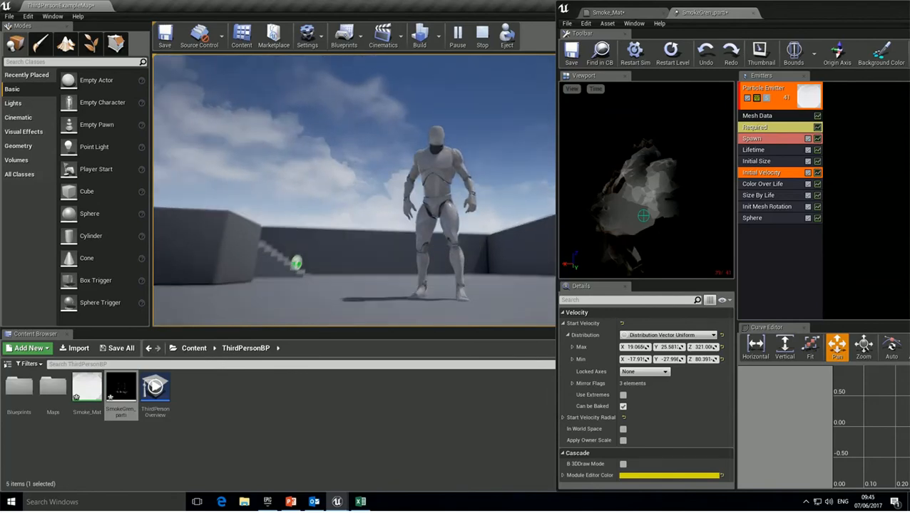
{"action": "key", "text": "Escape"}
{"action": "left_click_drag", "start_coordinate": [793, 20], "coordinate": [463, 20]}
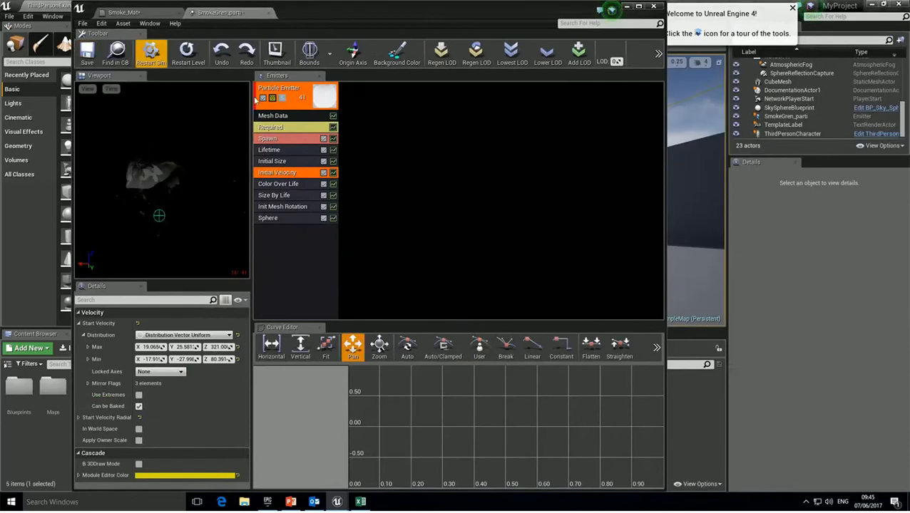
Close Cascade and the welcome popup, then test-play the level once more and stop.
{"action": "left_click", "coordinate": [653, 5]}
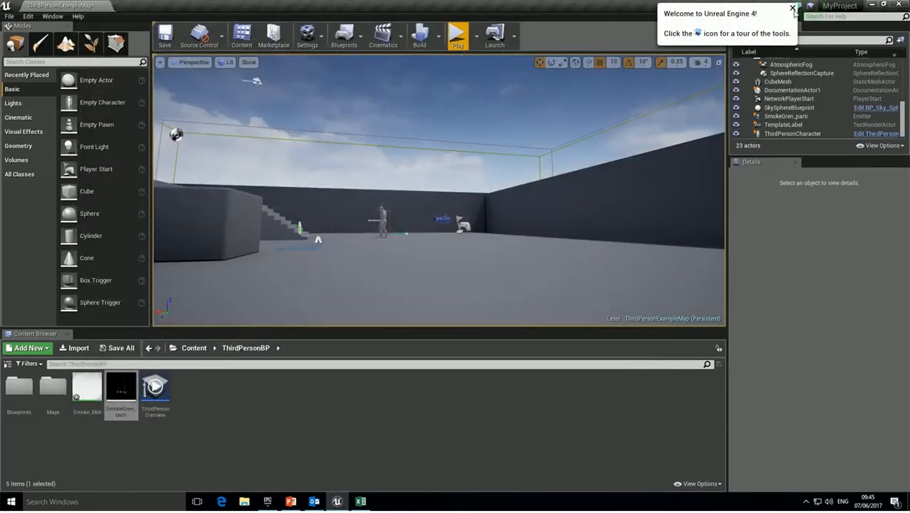
{"action": "left_click", "coordinate": [792, 9]}
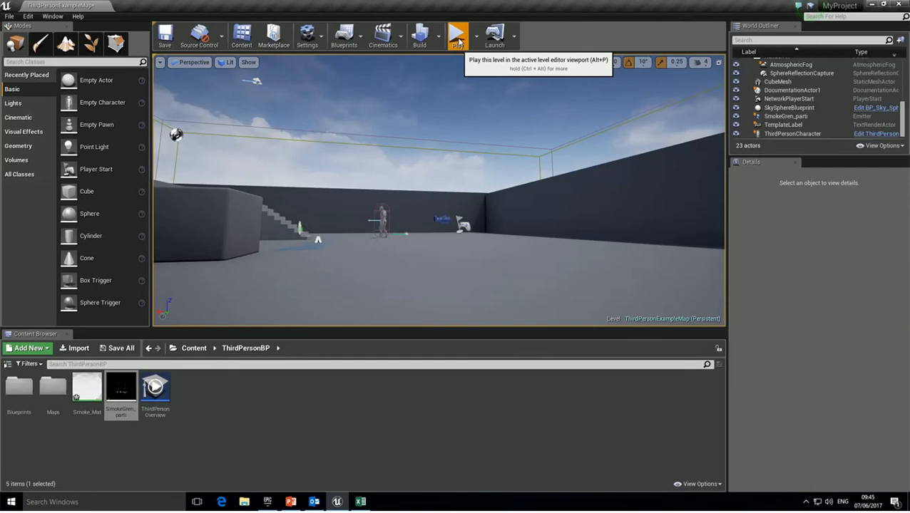
{"action": "left_click", "coordinate": [457, 37]}
{"action": "key", "text": "s"}
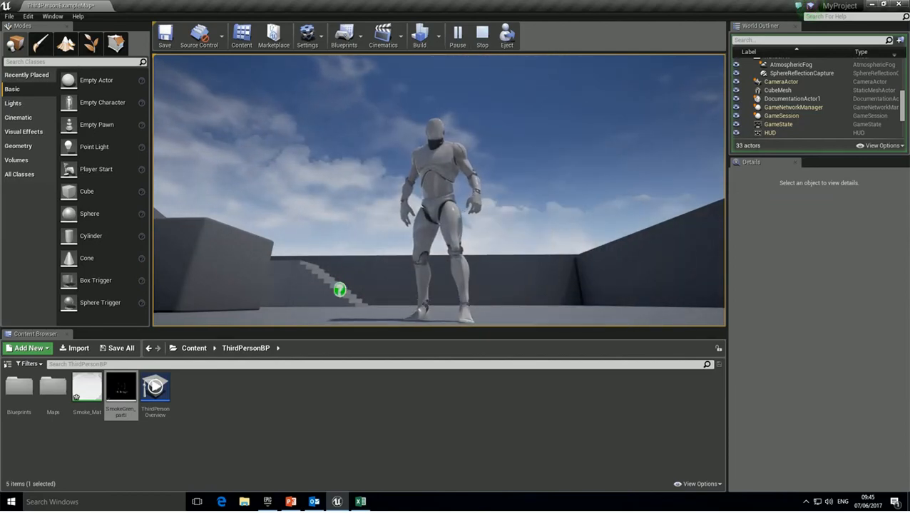
{"action": "key", "text": "Escape"}
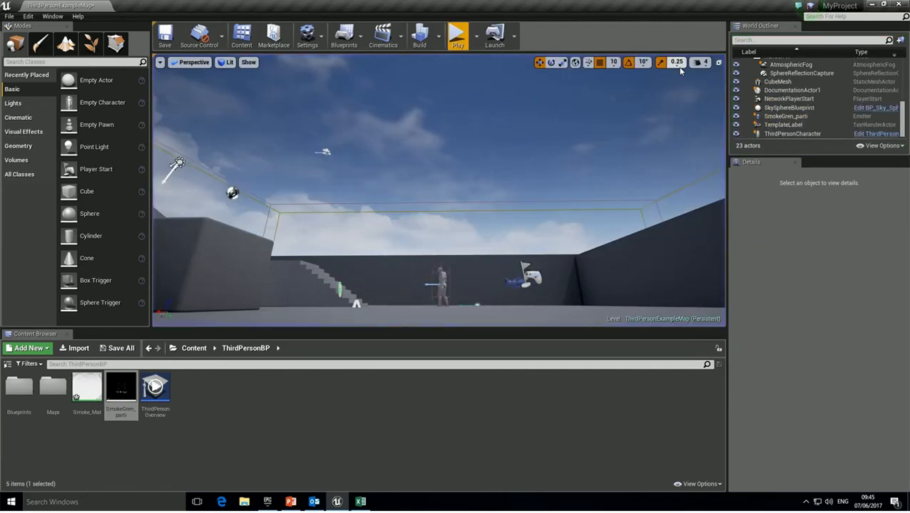